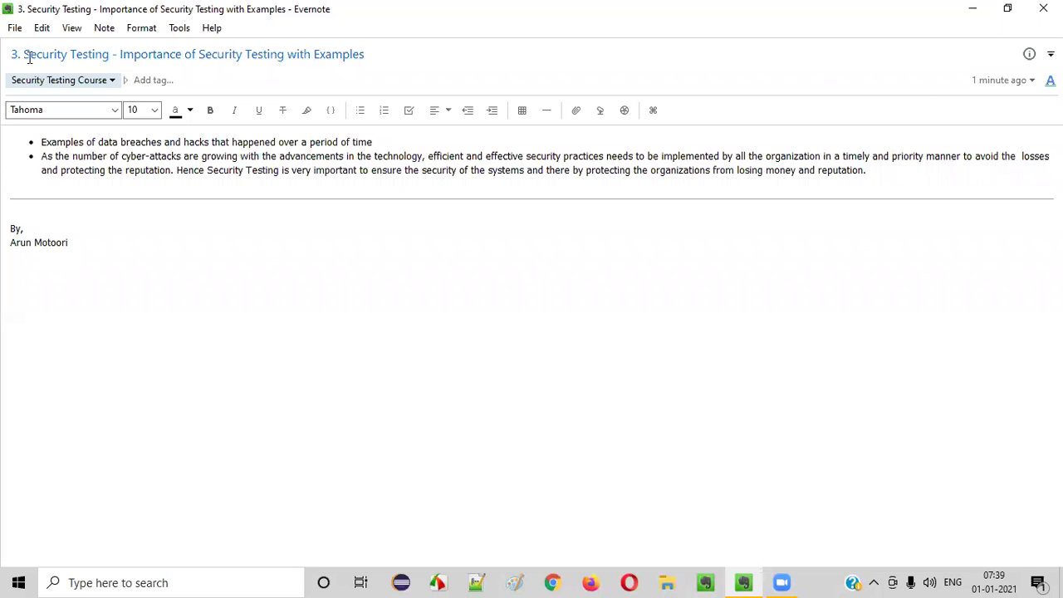
Highlight 'Security Testing' and 'Importance of Security Testing with Examples' in the note title.
click(23, 53)
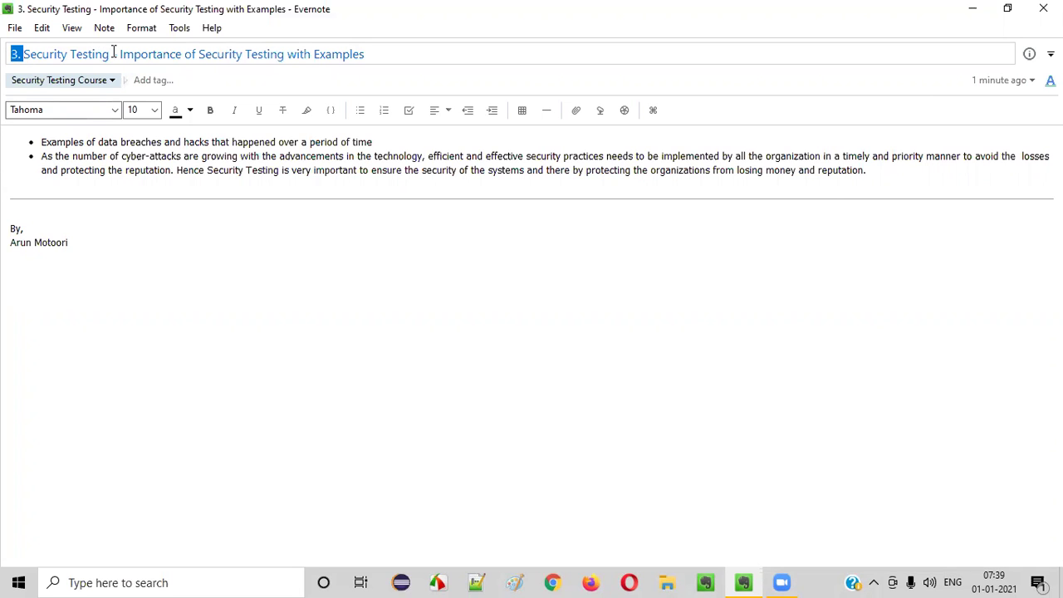
drag(23, 53, 109, 53)
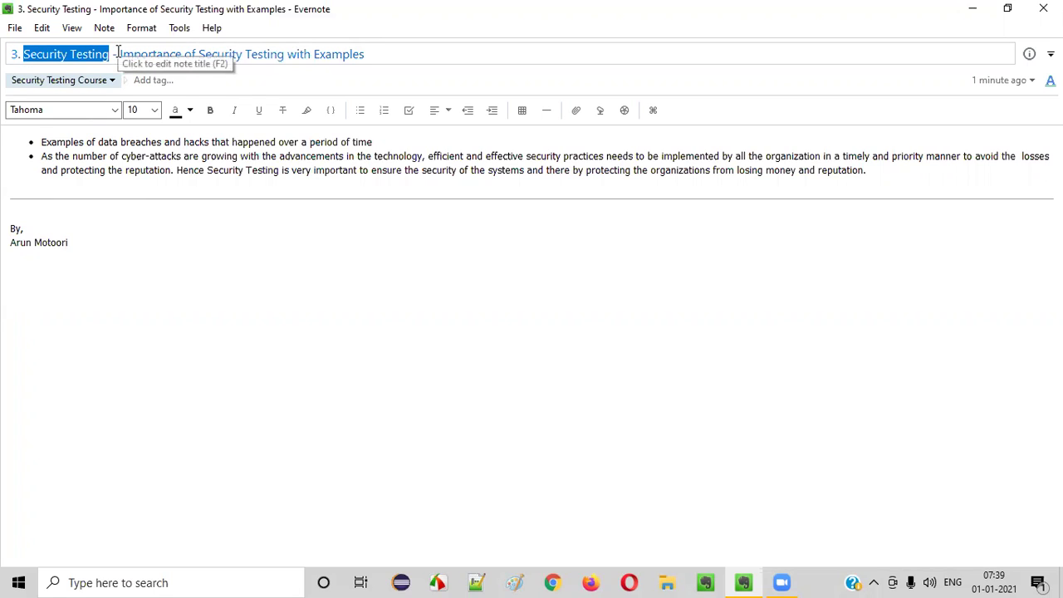
drag(118, 53, 399, 53)
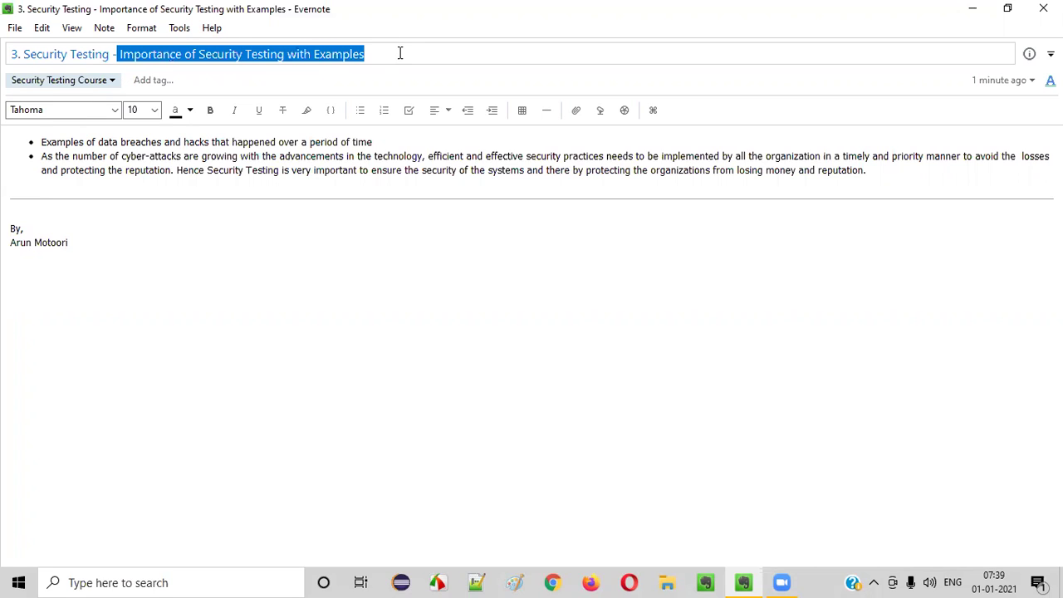
click(509, 278)
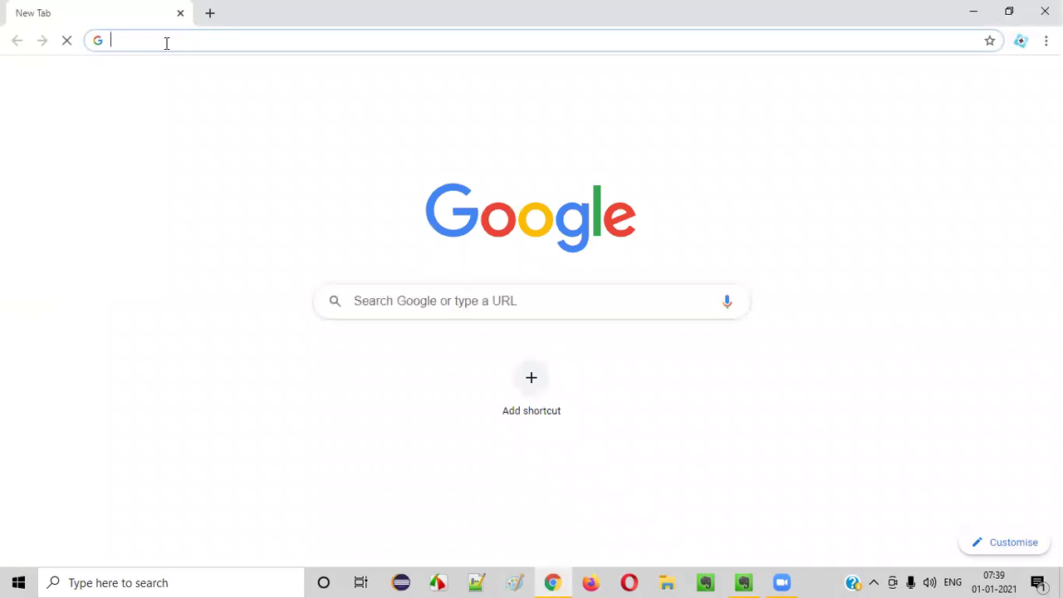
Search for 'information is beautiful data breaches hacks' in Chrome.
text(informa)
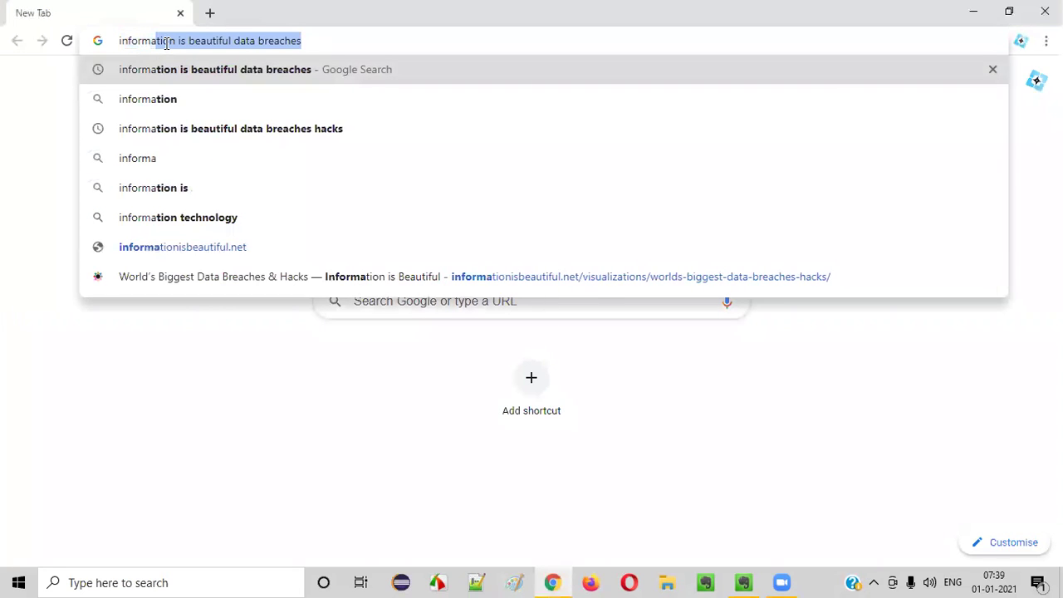
text(tion is beautifu)
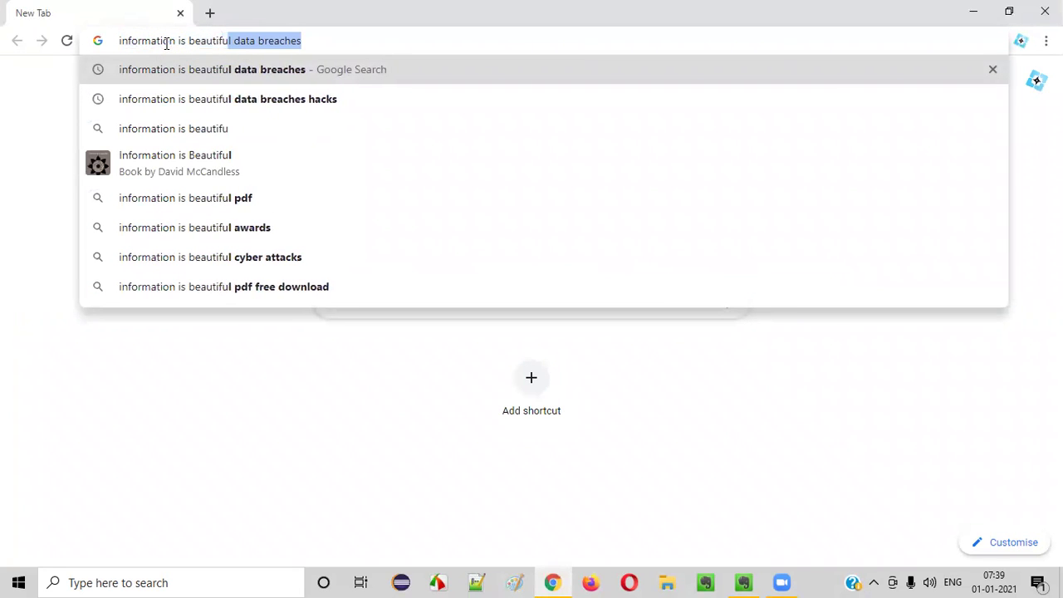
text(l data da)
key(BackSpace)
key(BackSpace)
text(brea)
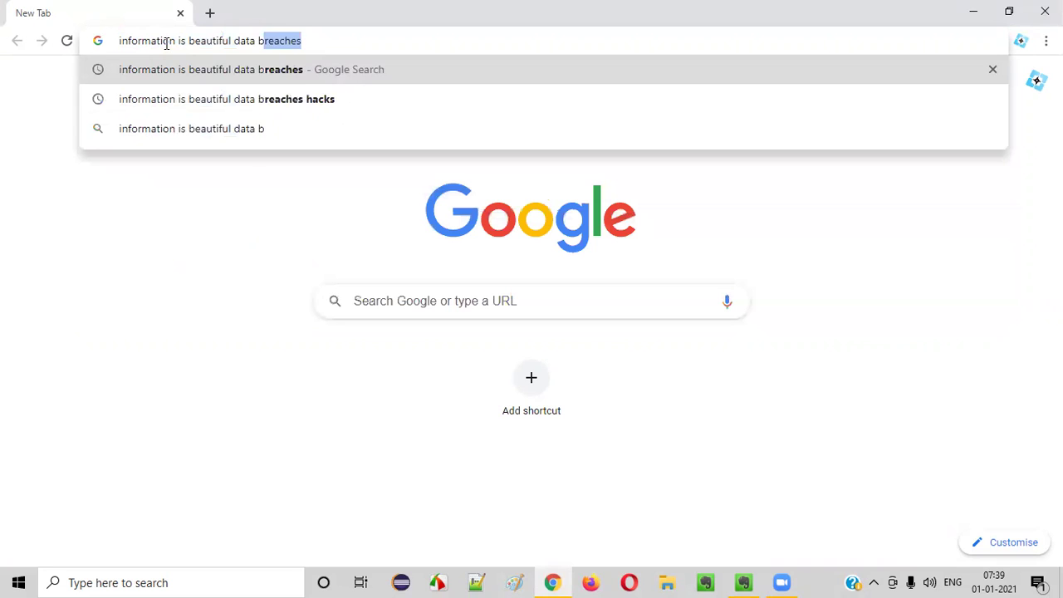
text(ches ha)
key(Return)
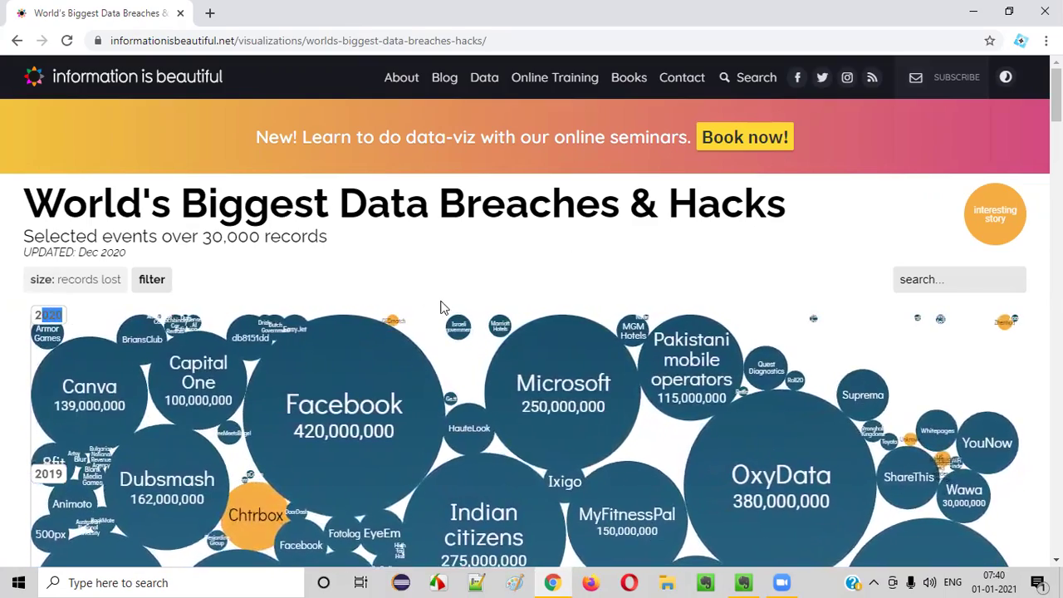
scroll(436, 294, down, 5)
scroll(435, 293, down, 20)
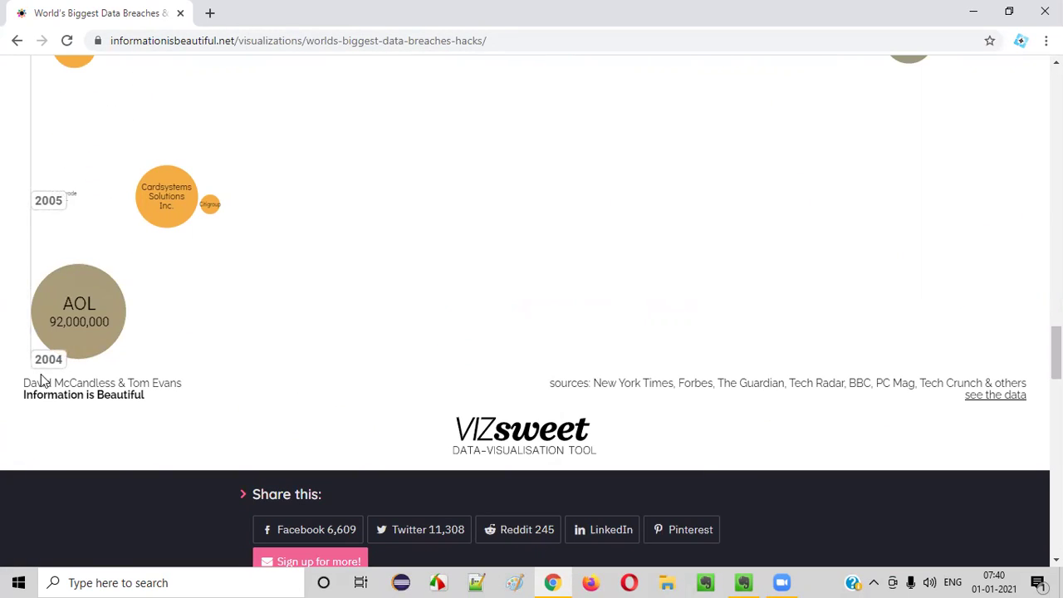
drag(35, 360, 52, 363)
scroll(285, 235, up, 1)
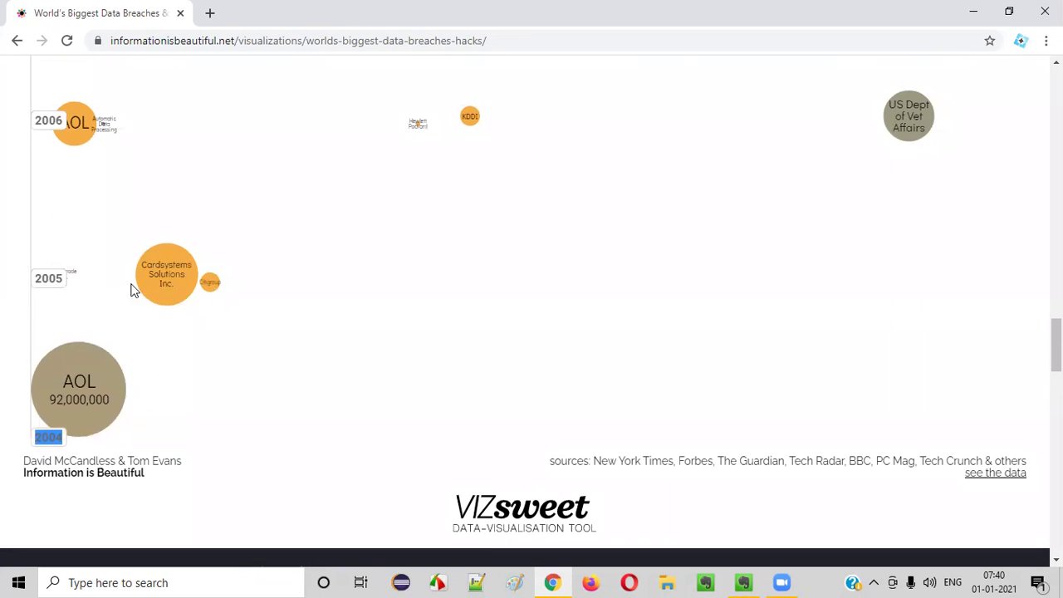
mouse_move(121, 316)
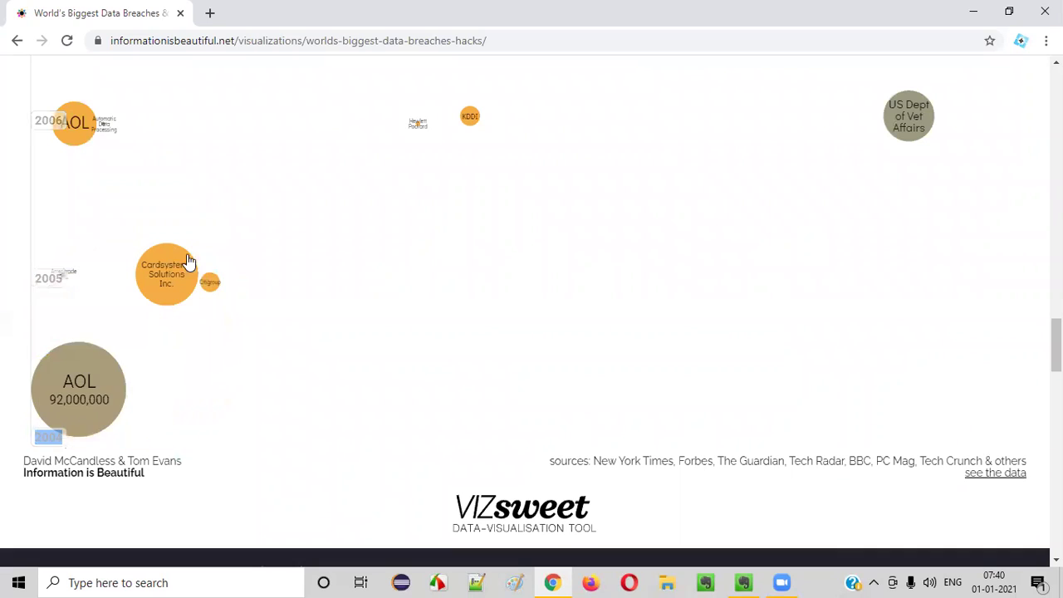
scroll(324, 266, up, 10)
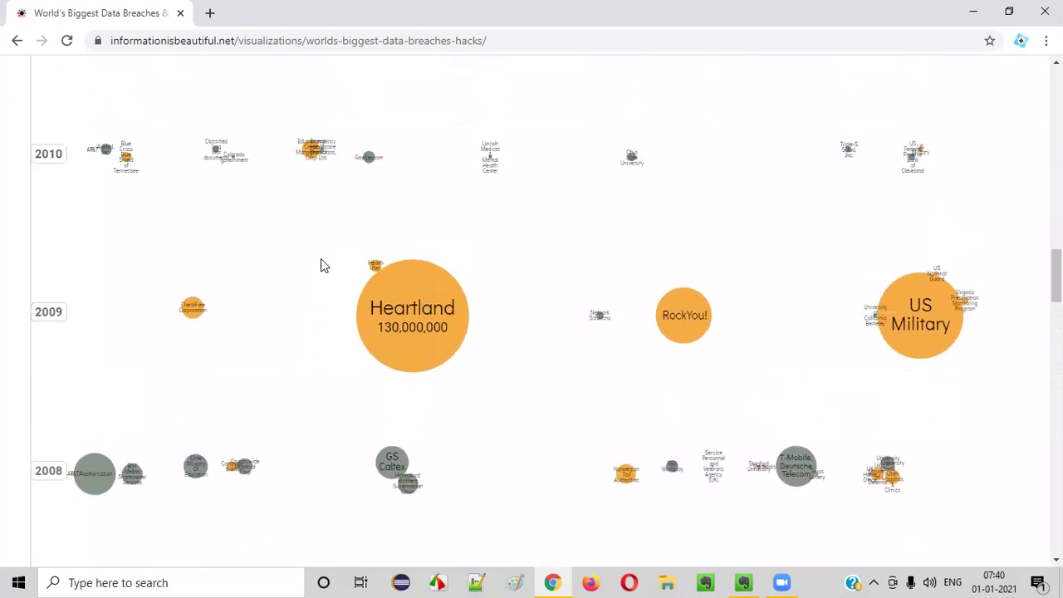
scroll(112, 302, up, 1)
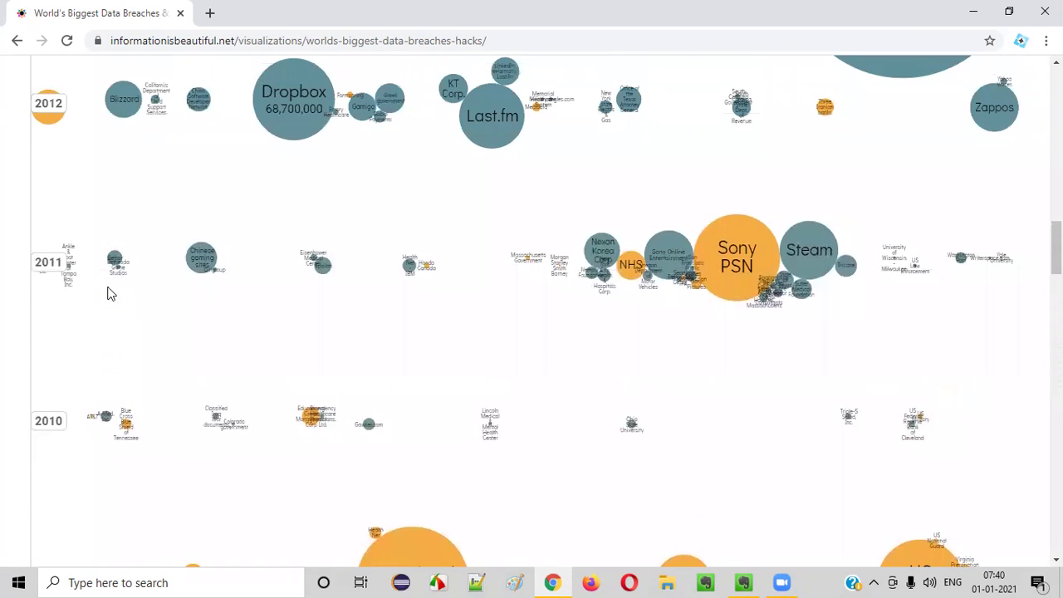
scroll(524, 299, up, 5)
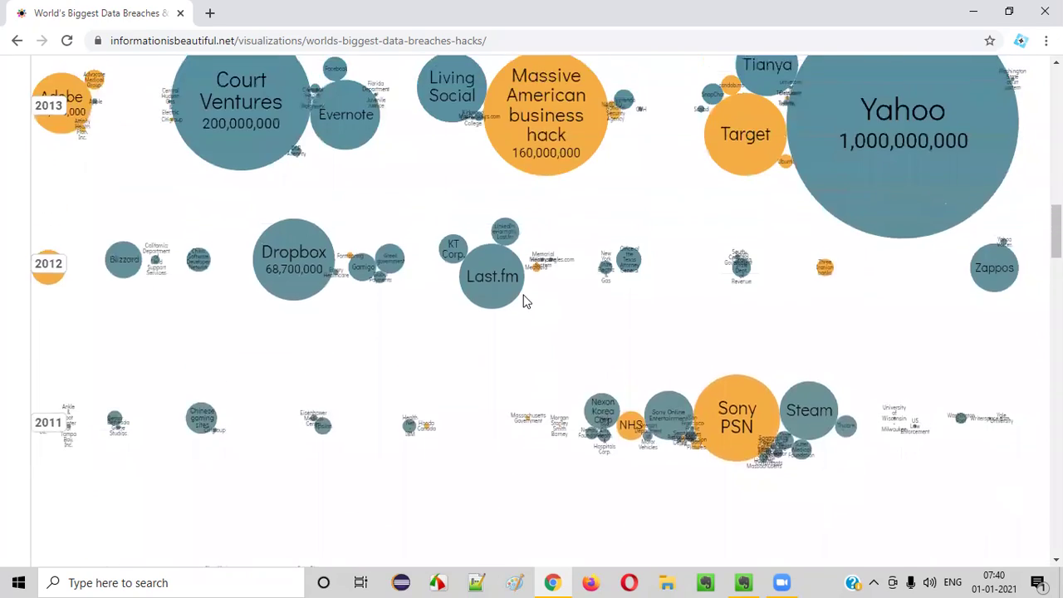
scroll(524, 302, up, 13)
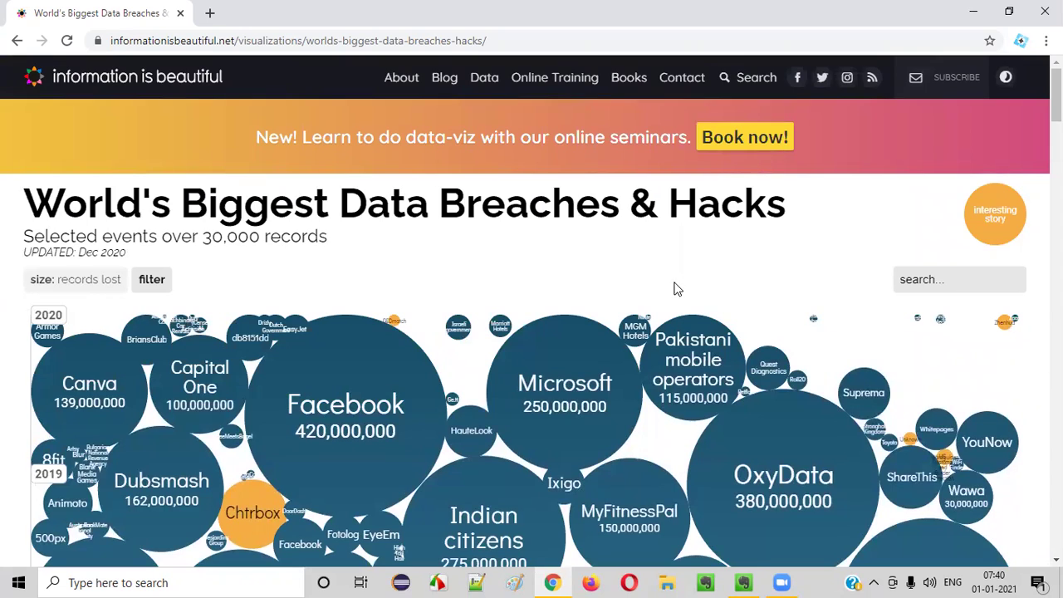
Scroll the breaches chart and select 'Data Breaches & Hacks' in the page title.
scroll(674, 288, down, 3)
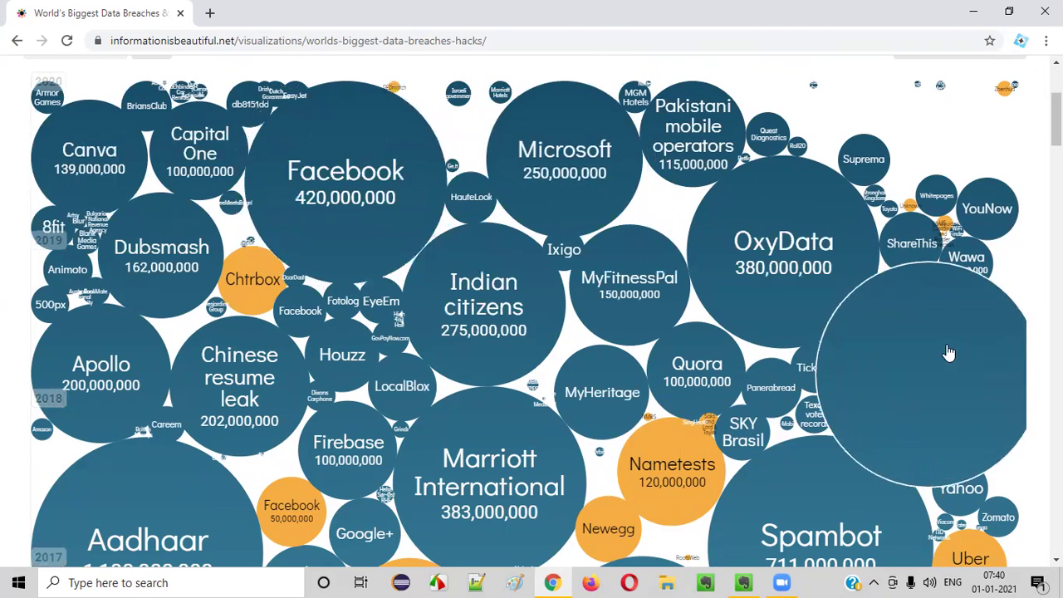
scroll(949, 353, down, 3)
scroll(156, 209, down, 1)
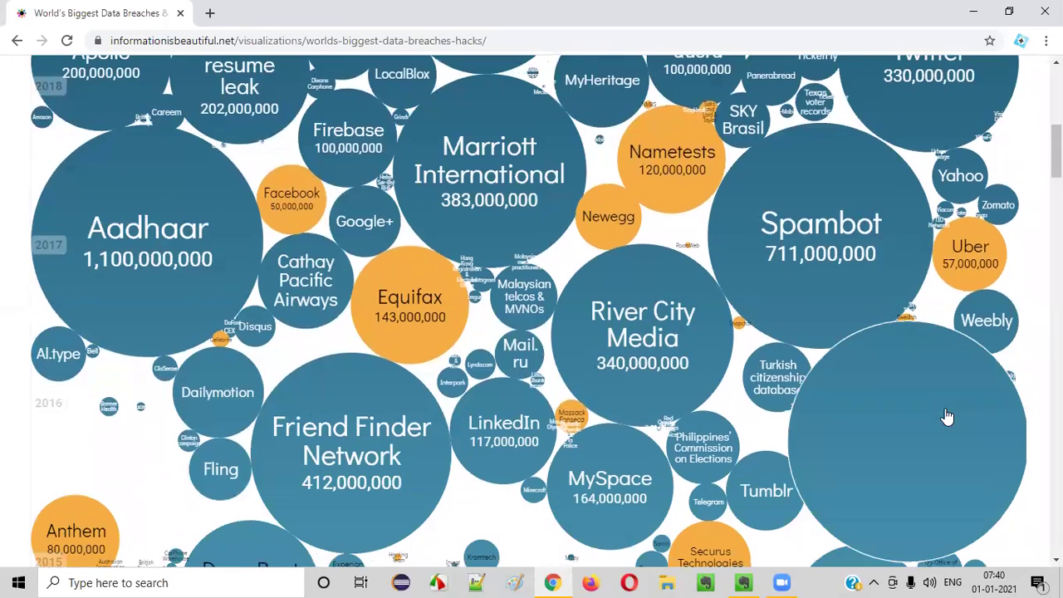
scroll(624, 348, up, 5)
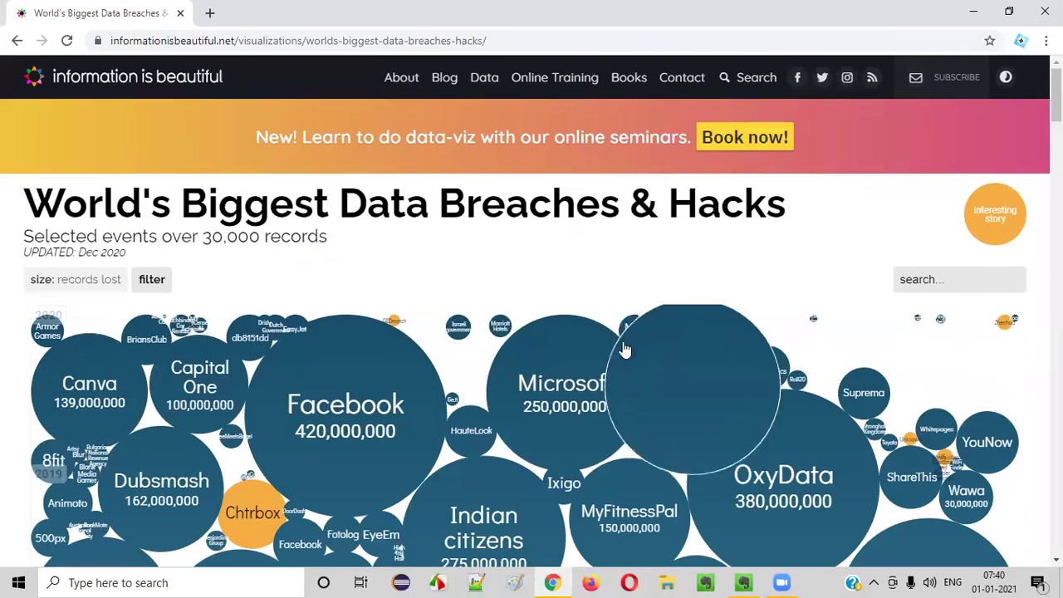
scroll(664, 241, down, 1)
drag(337, 126, 796, 128)
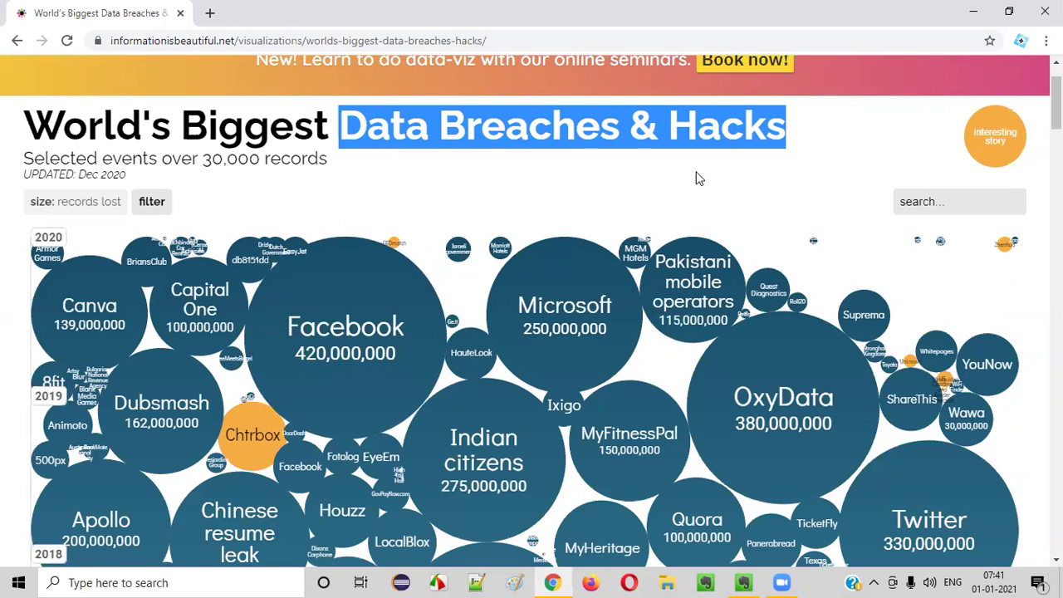
Inspect breach bubbles such as Aadhaar and Twitter across the chart.
scroll(684, 152, down, 5)
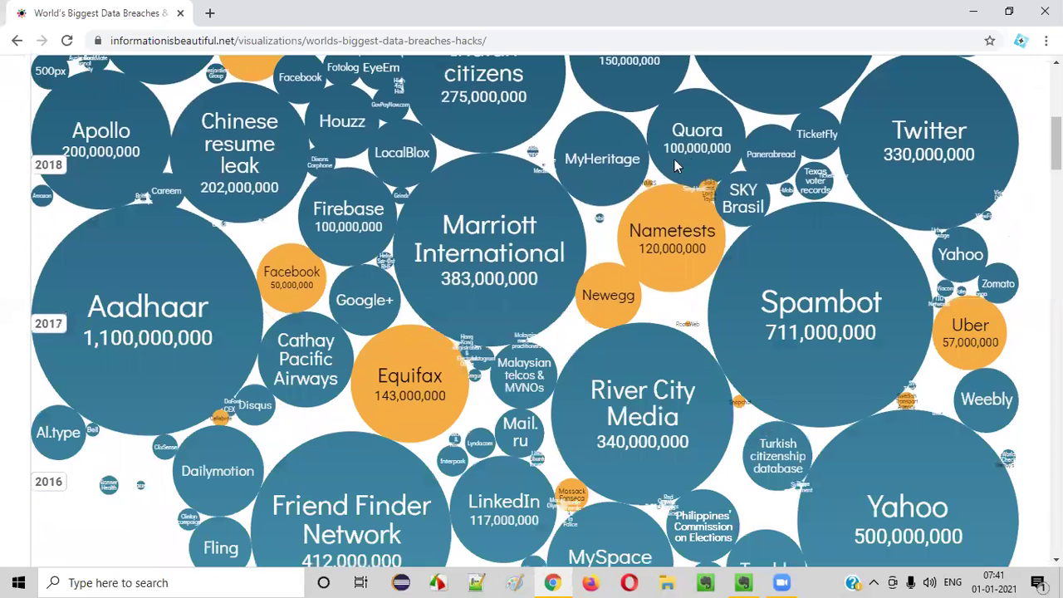
mouse_move(159, 314)
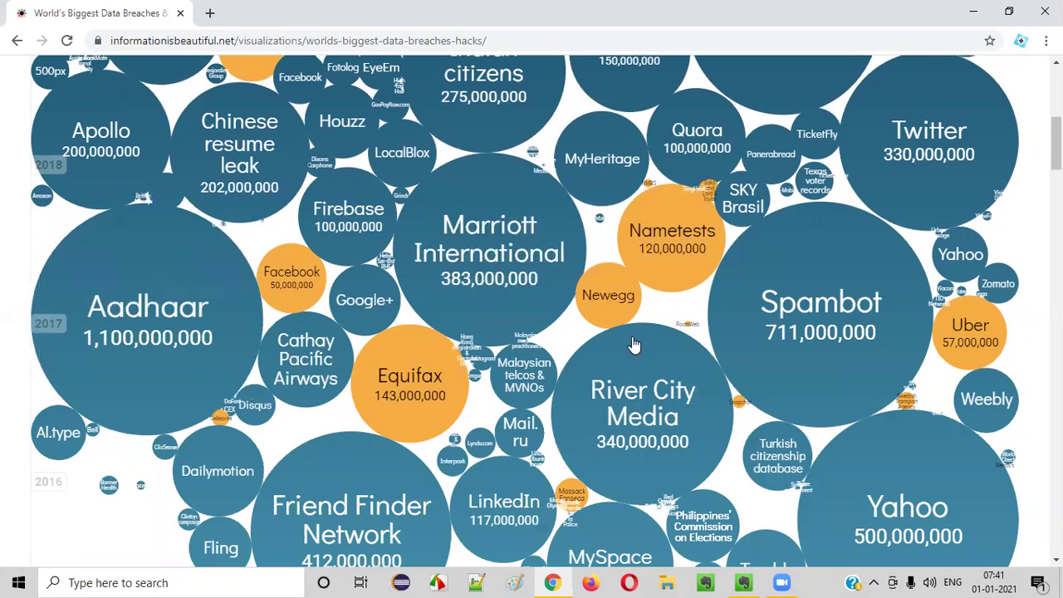
scroll(650, 301, up, 1)
scroll(531, 311, up, 3)
mouse_move(944, 230)
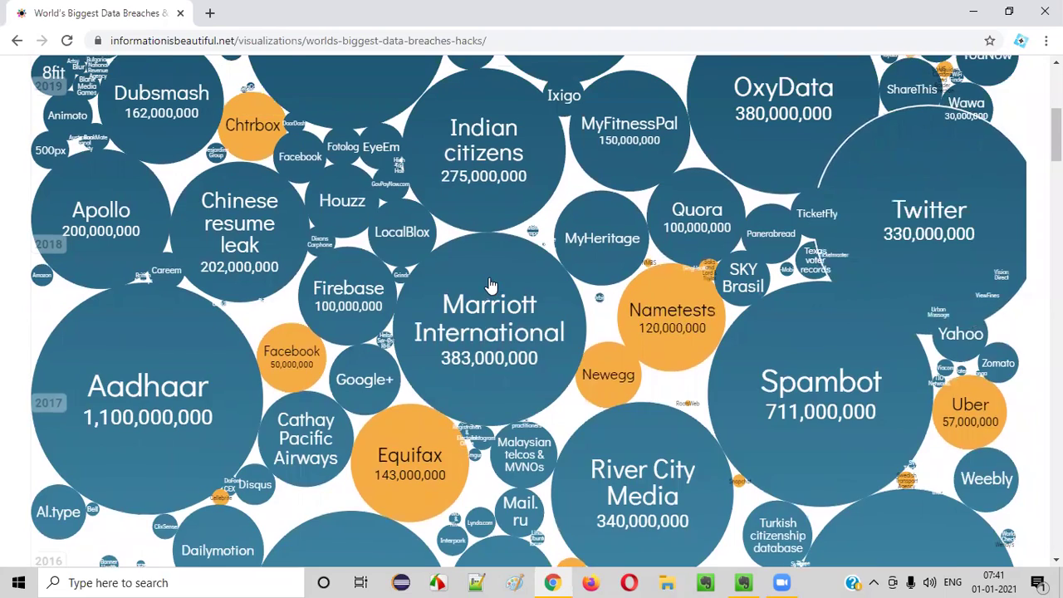
scroll(531, 299, up, 3)
mouse_move(830, 303)
scroll(831, 303, down, 1)
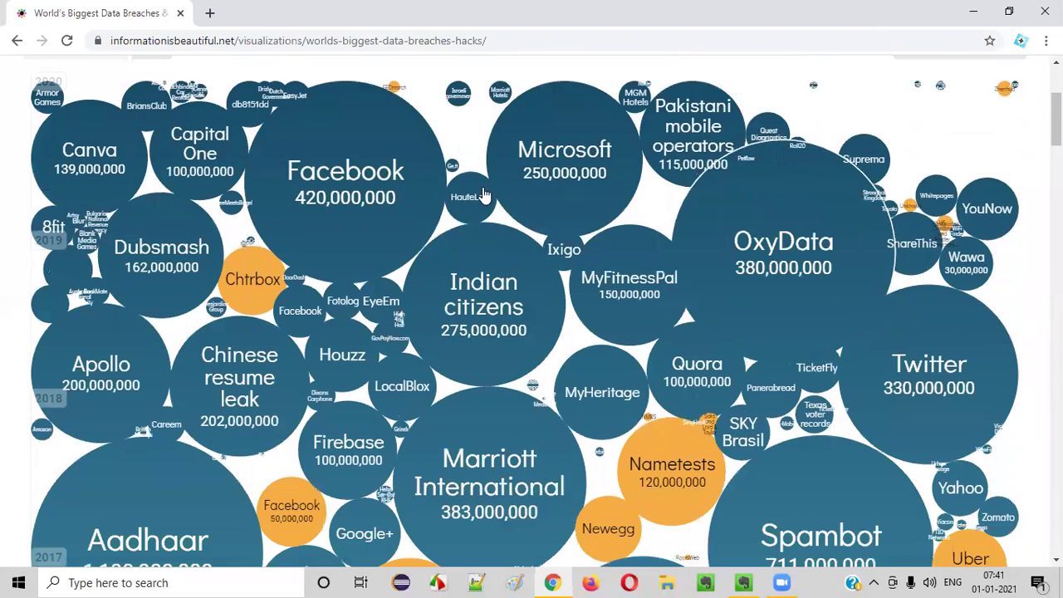
mouse_move(578, 150)
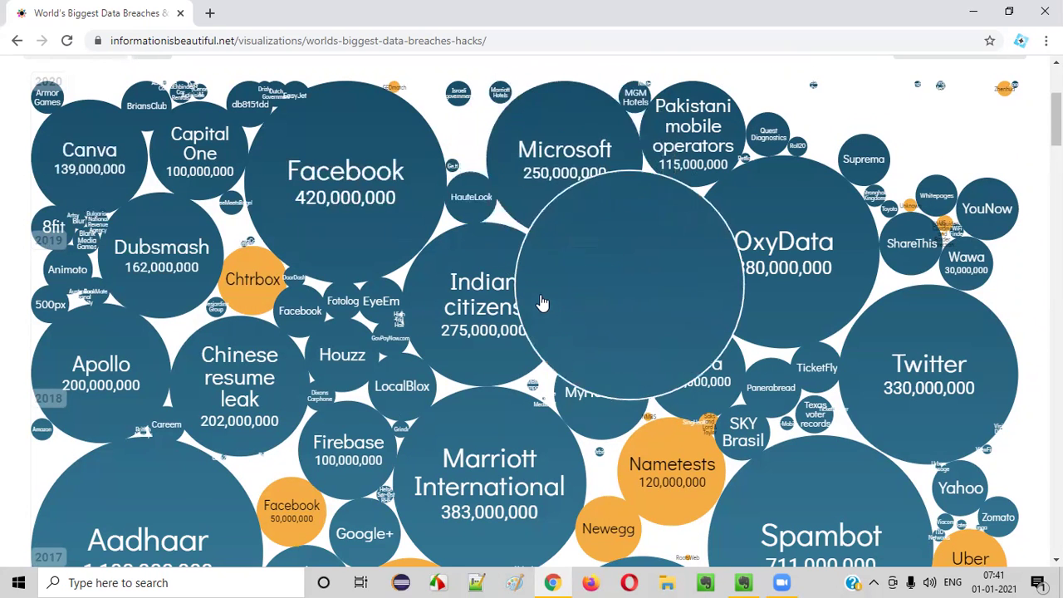
scroll(490, 249, down, 3)
scroll(584, 304, down, 3)
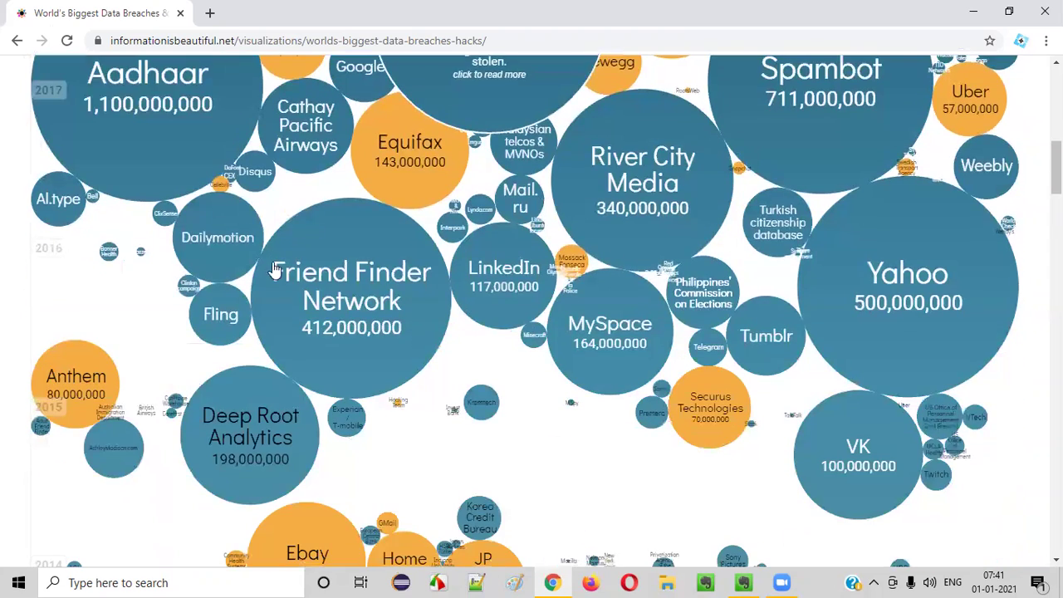
scroll(584, 303, up, 8)
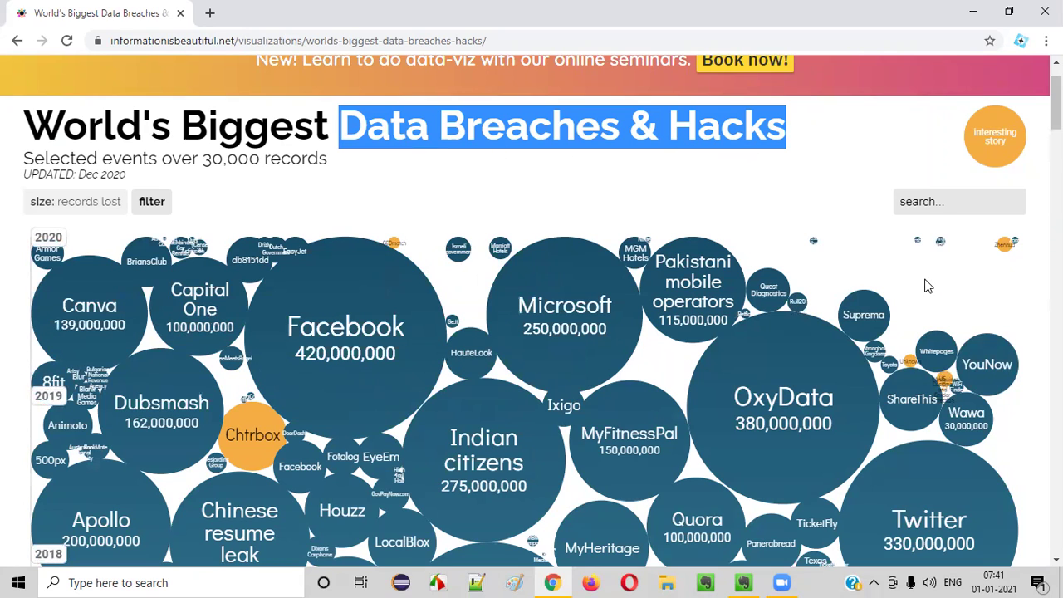
In Paint, draw a wide text box near the top of the canvas.
click(514, 581)
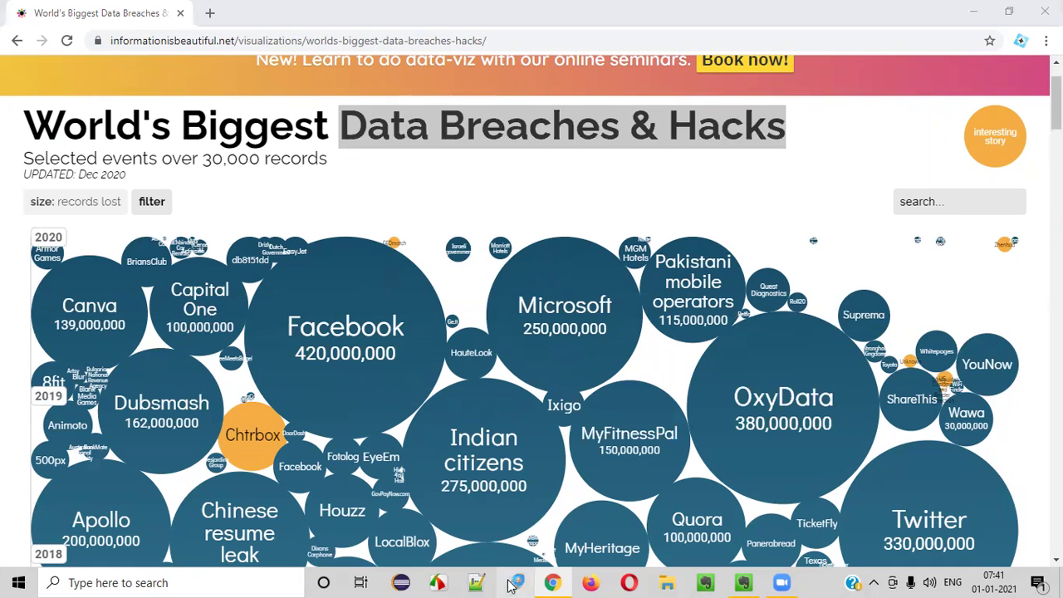
click(227, 55)
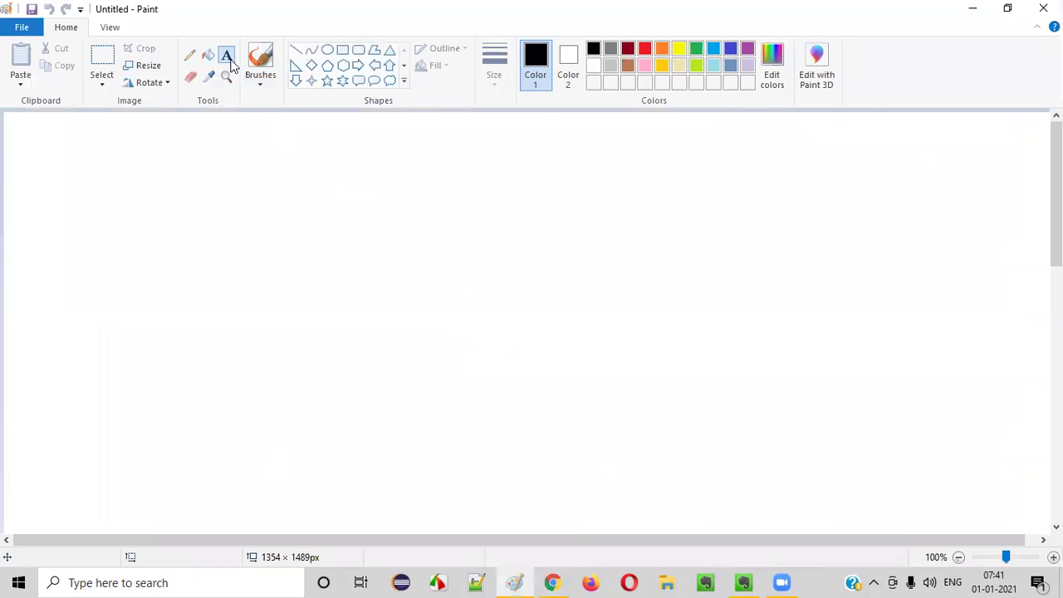
drag(174, 147, 318, 233)
drag(904, 294, 905, 294)
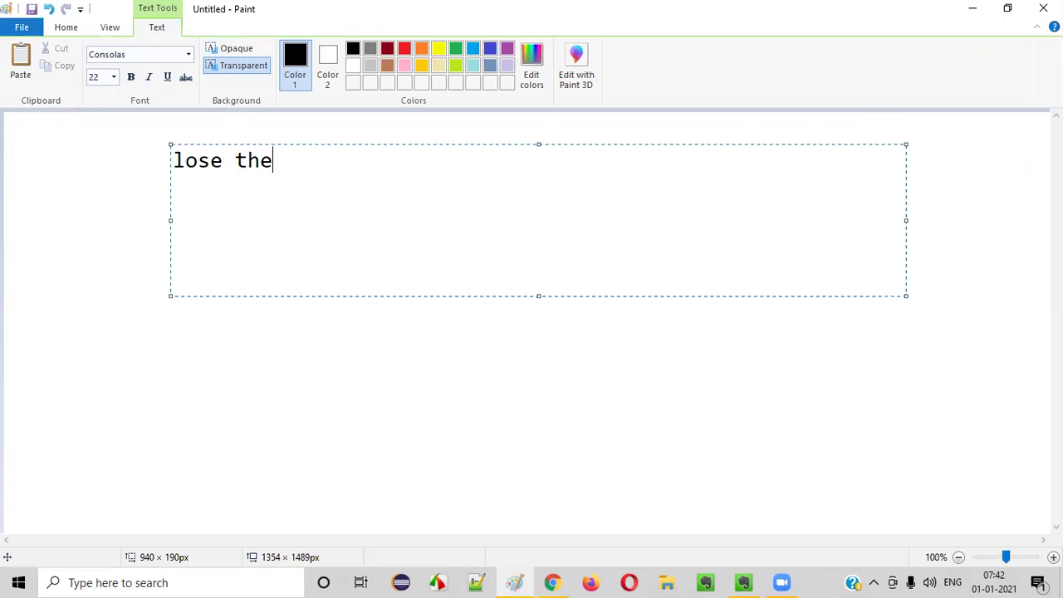
Type 'lose their reputation' in the text box and start a new line.
text(lose their e)
key(BackSpace)
text(repu)
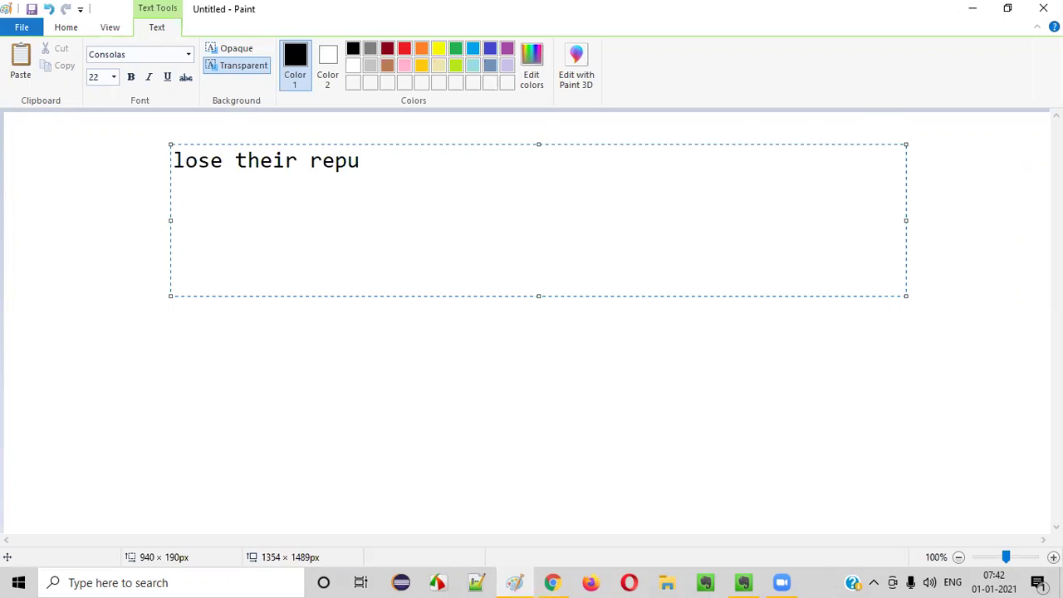
text(tation)
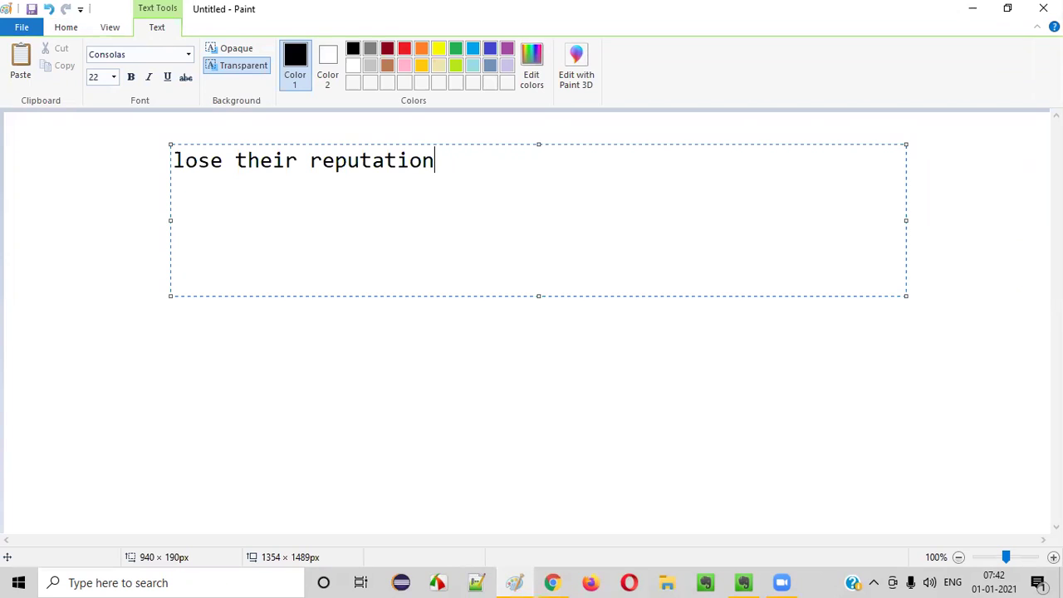
key(Return)
key(Return)
Add 'lose the money' on the second line below it.
key(ctrl+a)
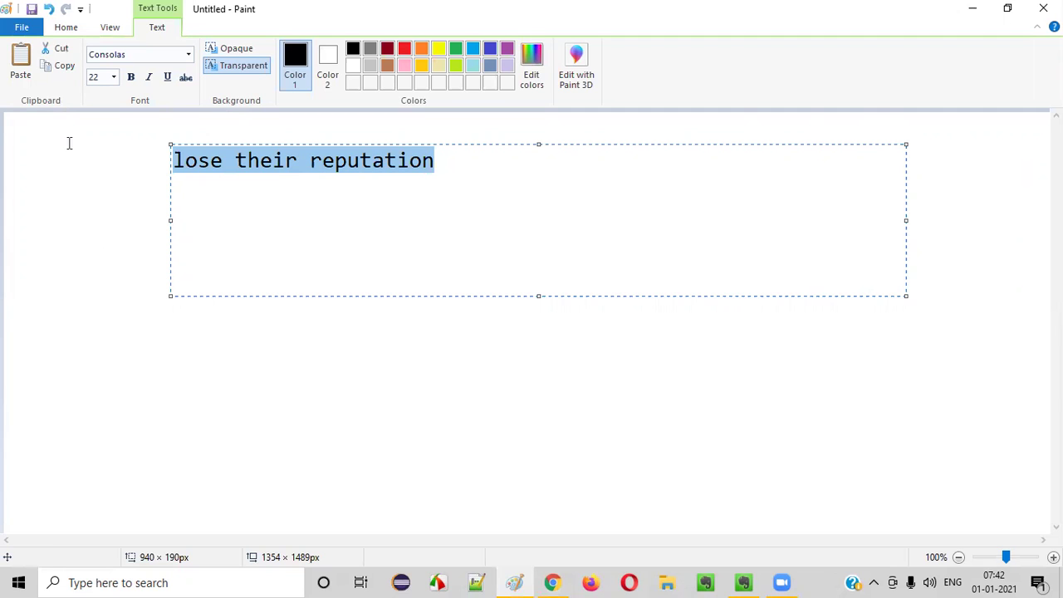
click(339, 222)
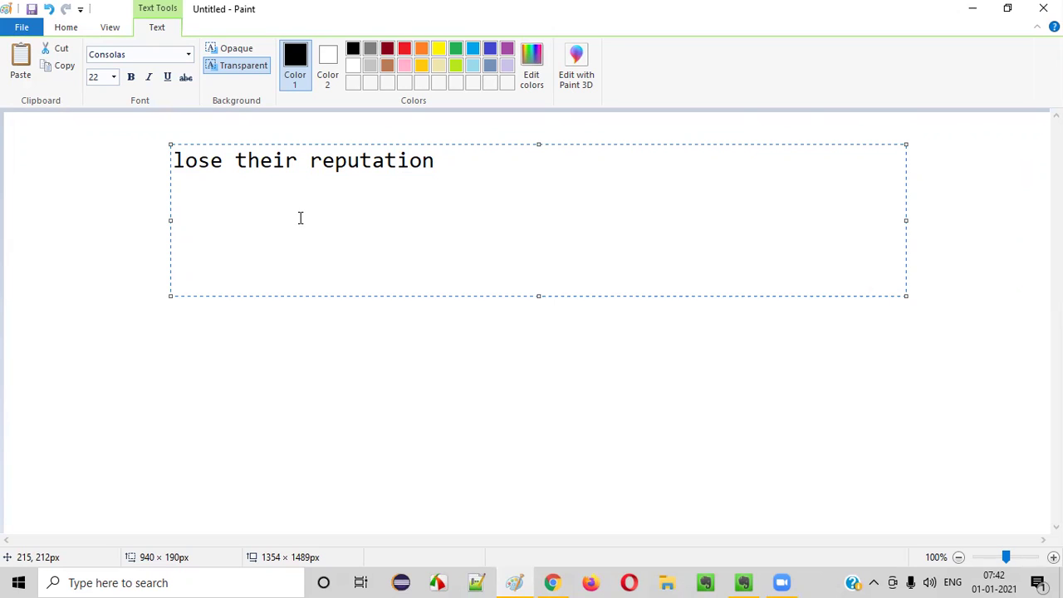
drag(463, 158, 117, 150)
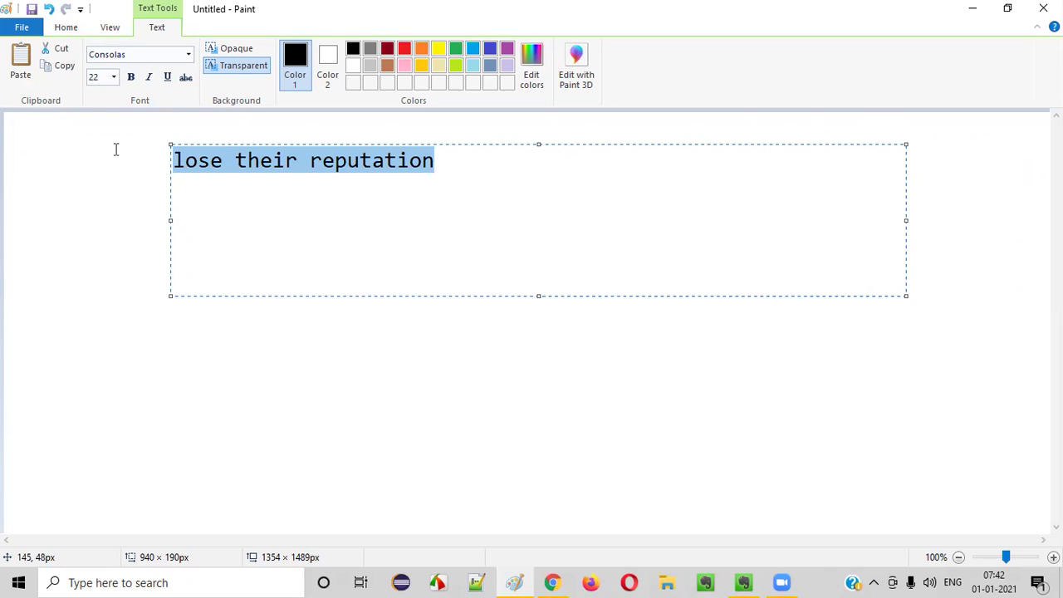
click(251, 176)
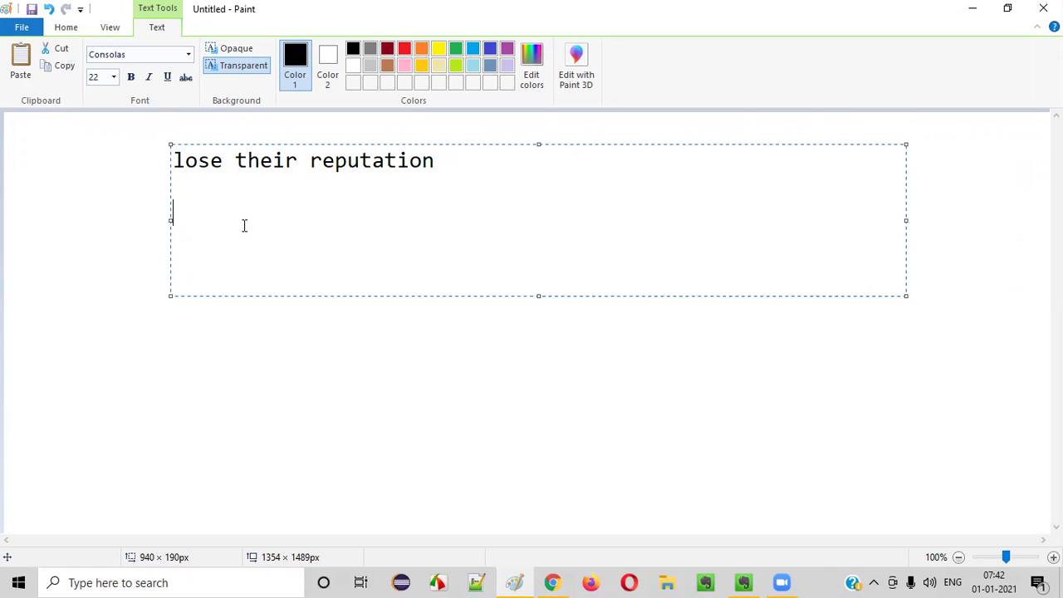
text(lose the money)
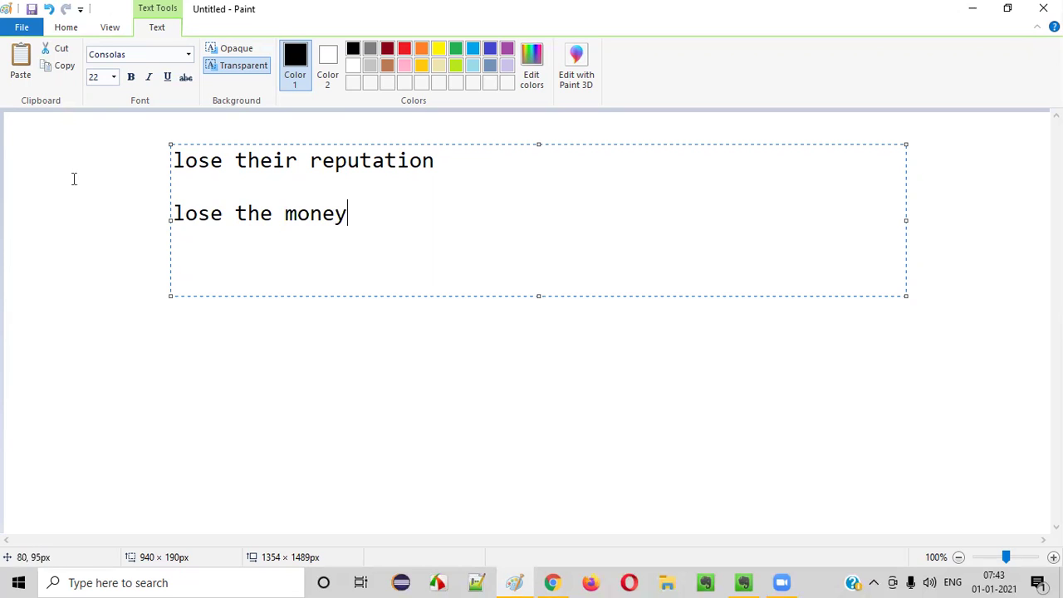
drag(406, 221, 116, 232)
Commit the text and draw a large rectangle on the canvas's right side.
click(382, 384)
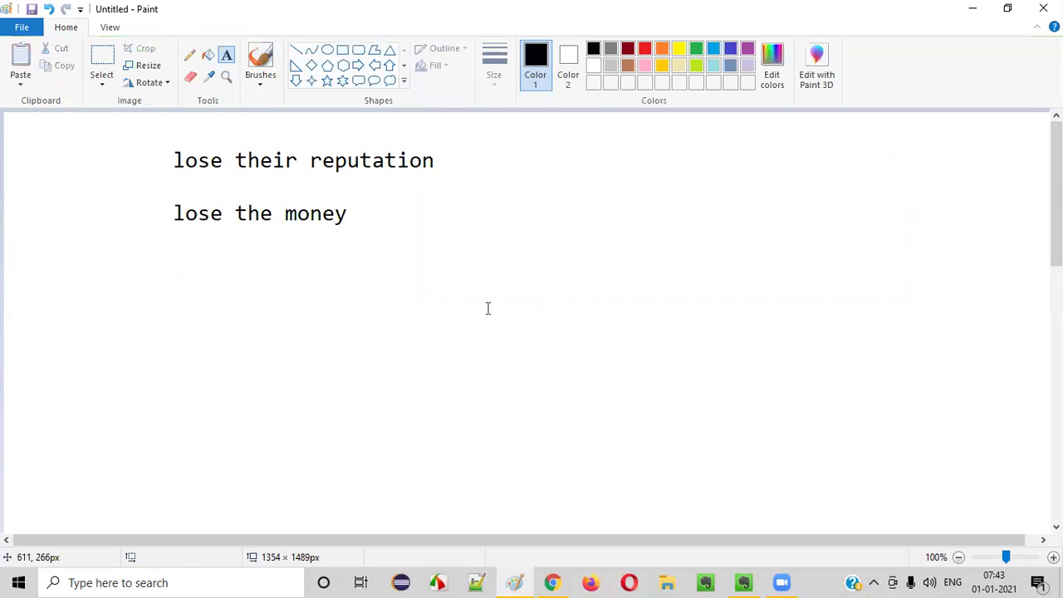
click(343, 51)
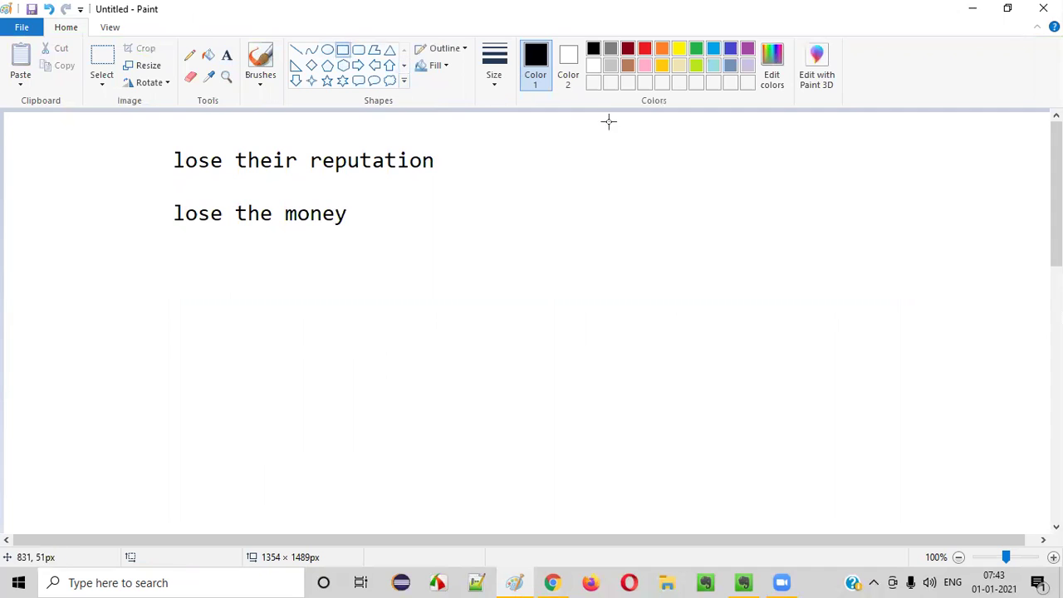
drag(597, 113, 894, 302)
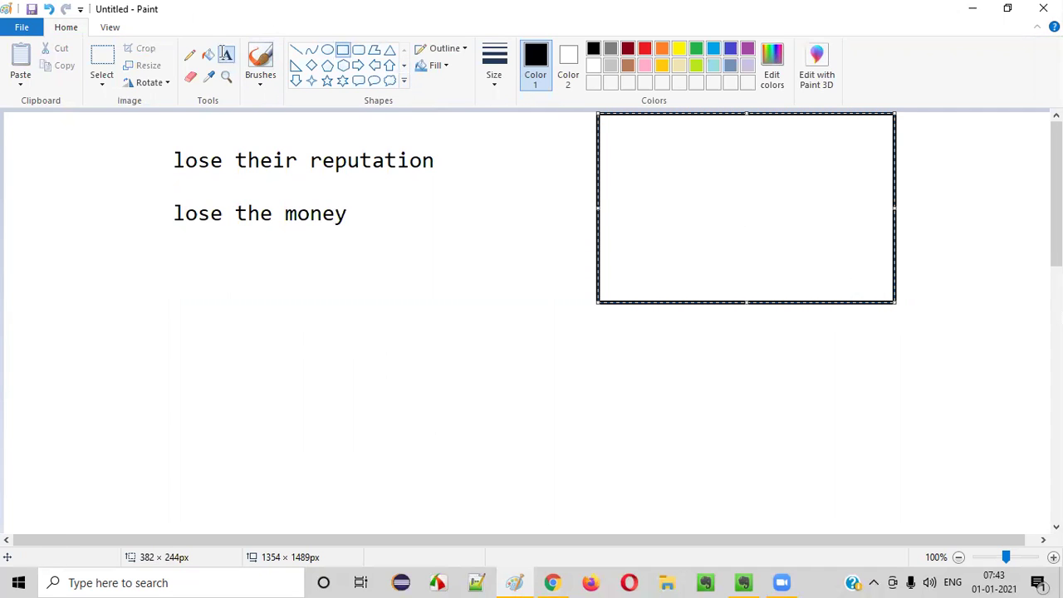
Write 'Black Friday Sale' inside the rectangle.
click(226, 55)
click(636, 151)
text(Black )
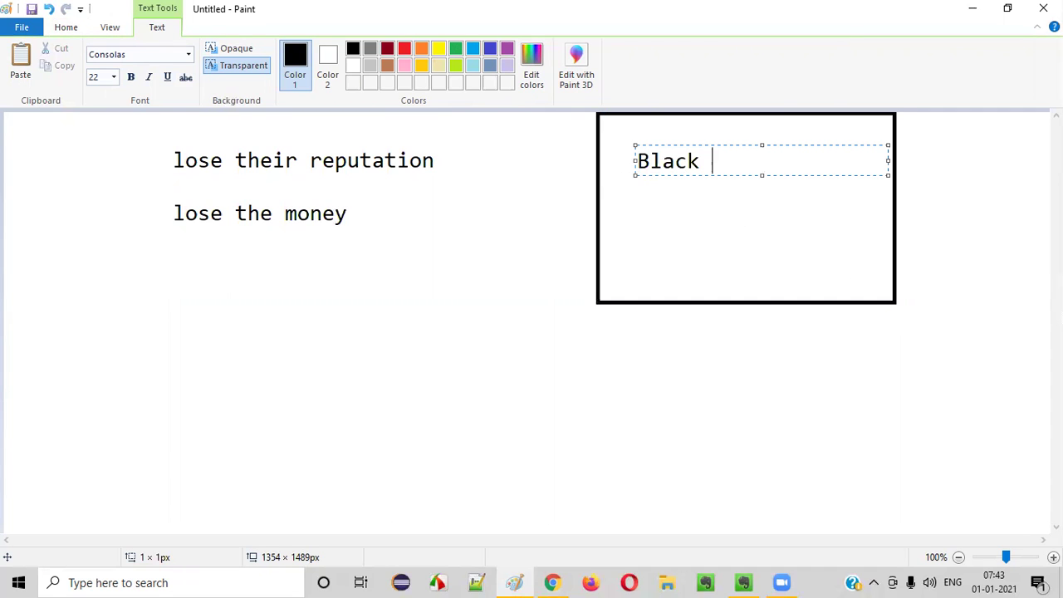
text(Friday Sale)
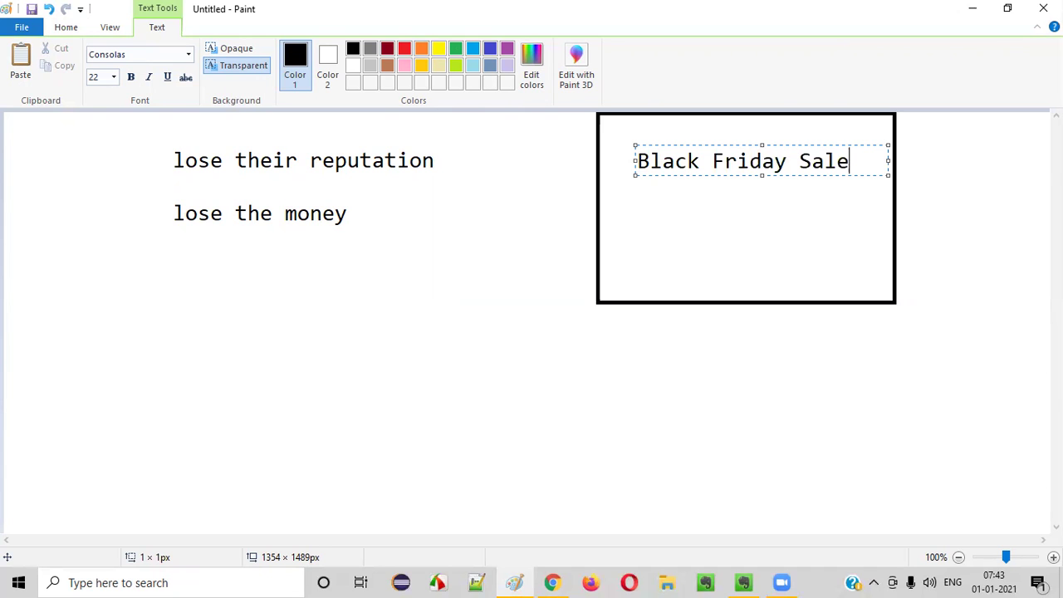
click(617, 237)
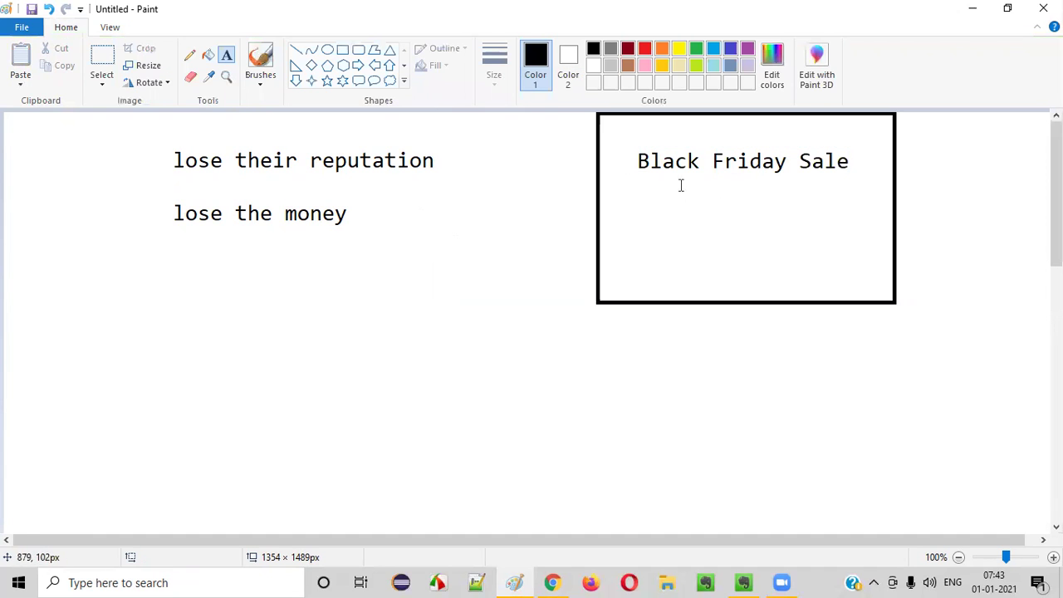
Cross out the box with two diagonal lines forming an X.
click(296, 50)
drag(673, 115, 810, 266)
drag(797, 122, 685, 270)
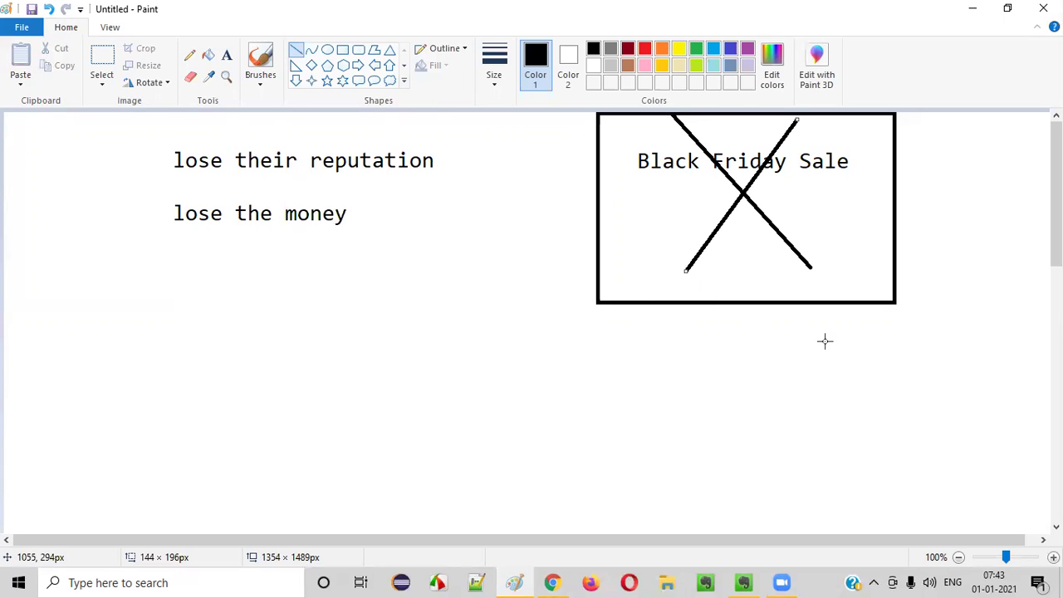
Draw rectangles around 'lose the money' and 'lose their reputation'.
click(342, 50)
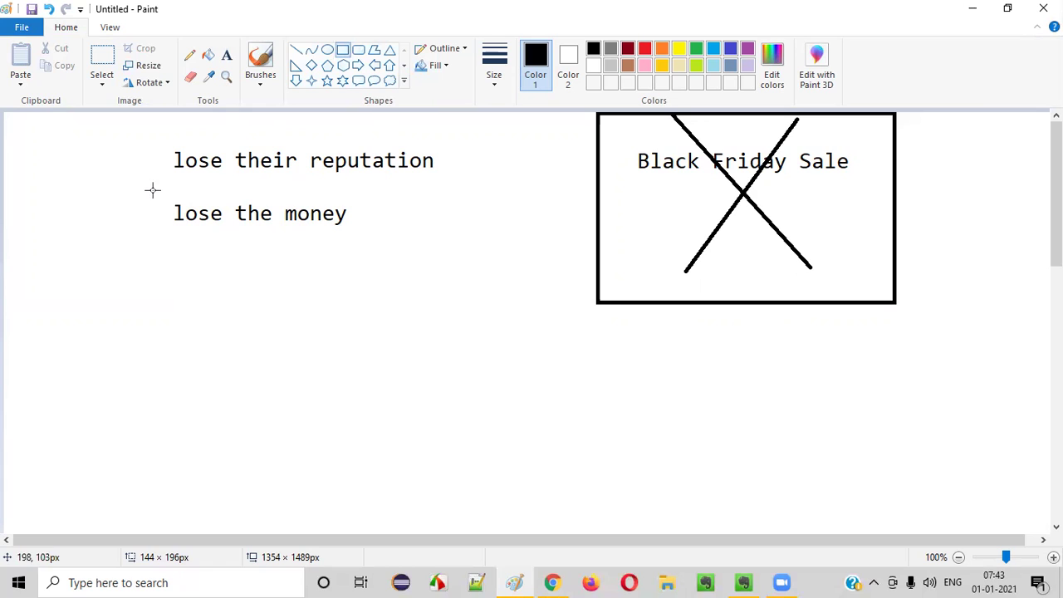
drag(152, 190, 375, 241)
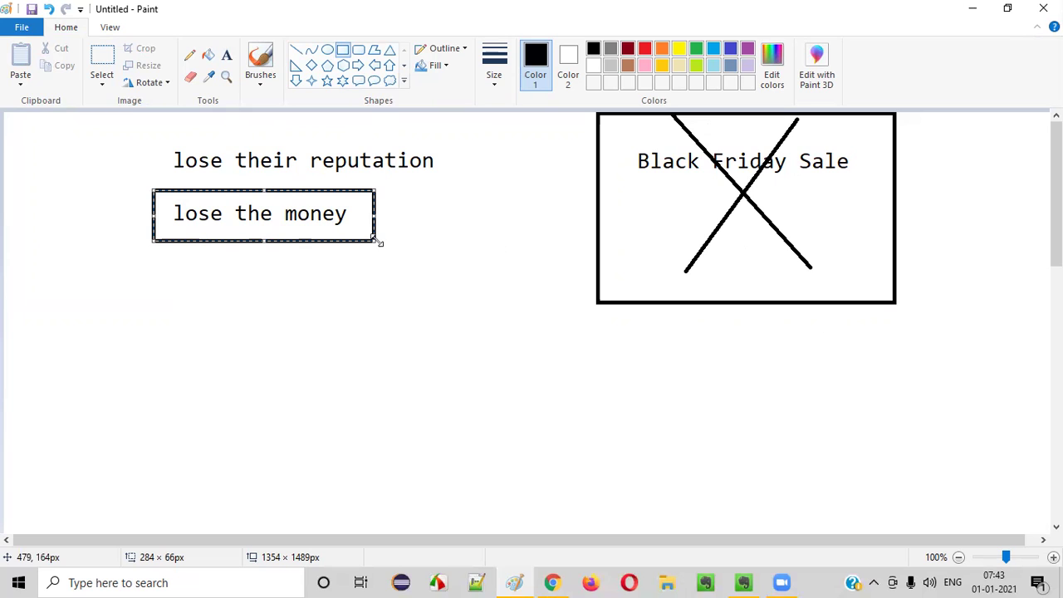
click(342, 52)
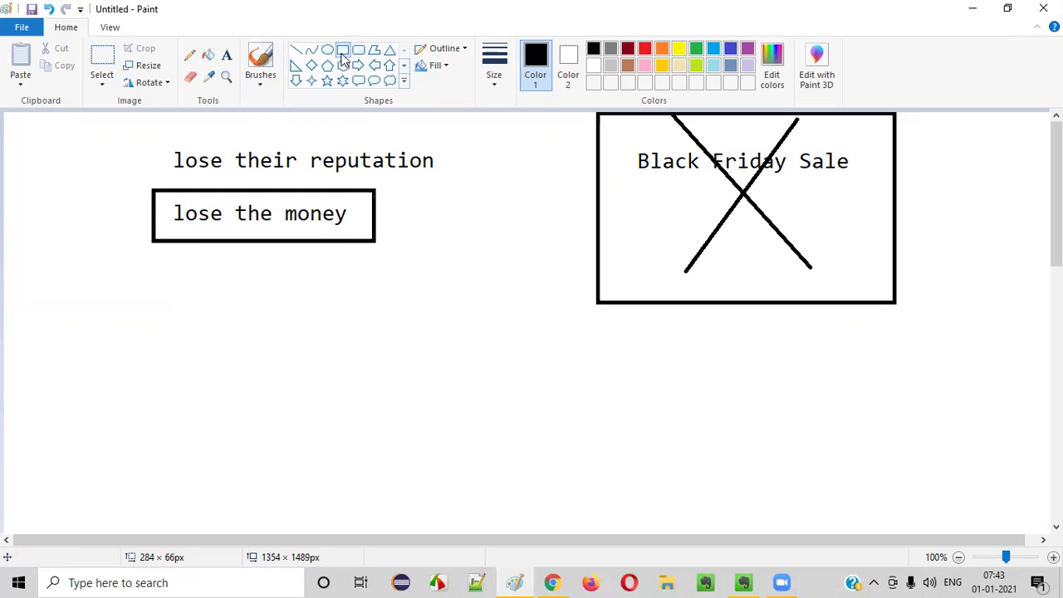
mouse_move(154, 135)
mouse_down()
mouse_move(205, 174)
mouse_move(488, 189)
mouse_up()
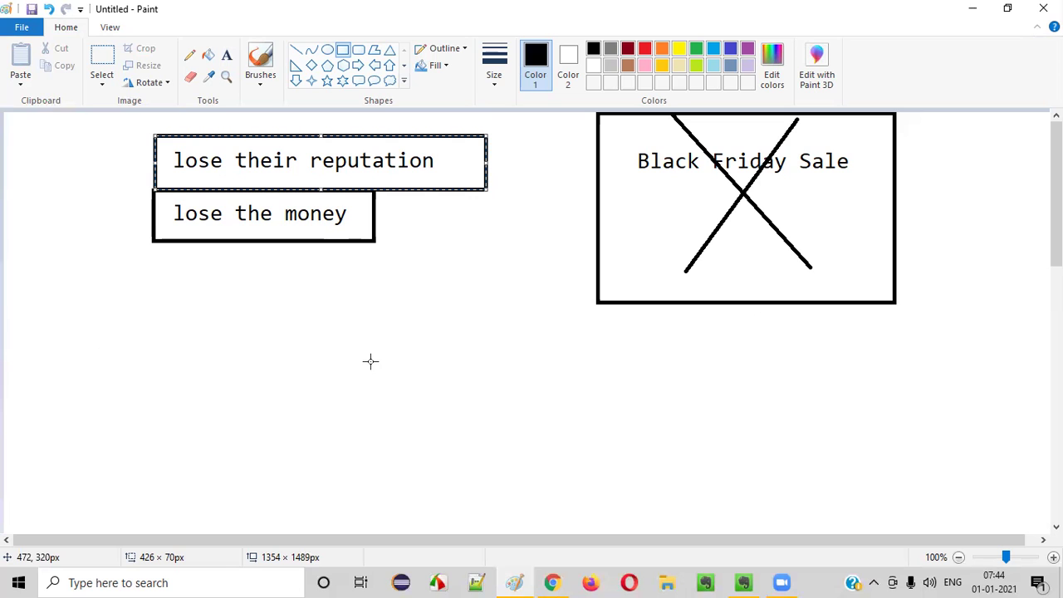
Highlight the second bullet's money-and-reputation summary in the Evernote note.
mouse_move(743, 582)
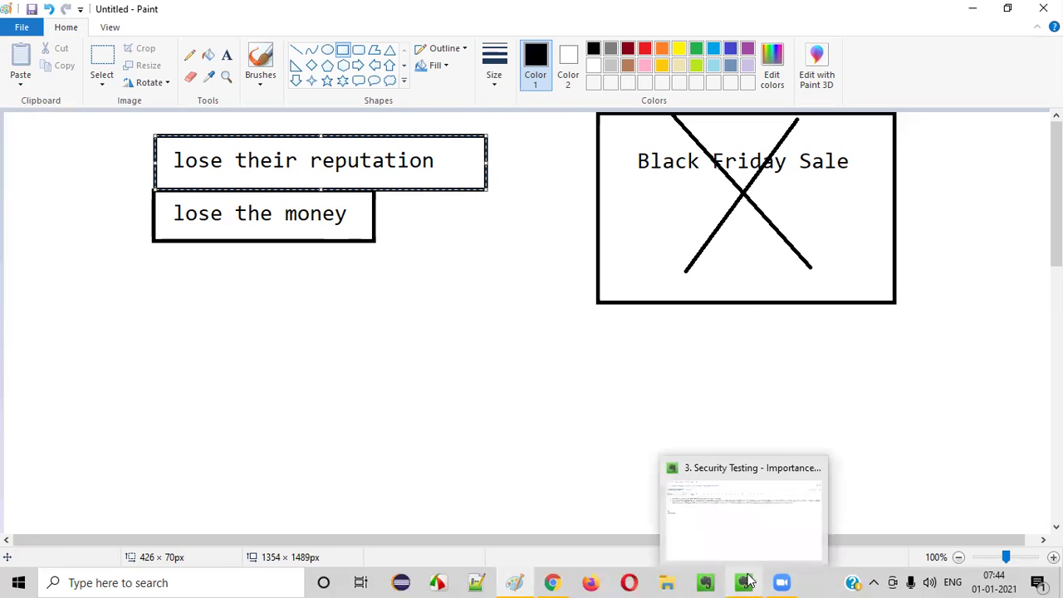
click(761, 517)
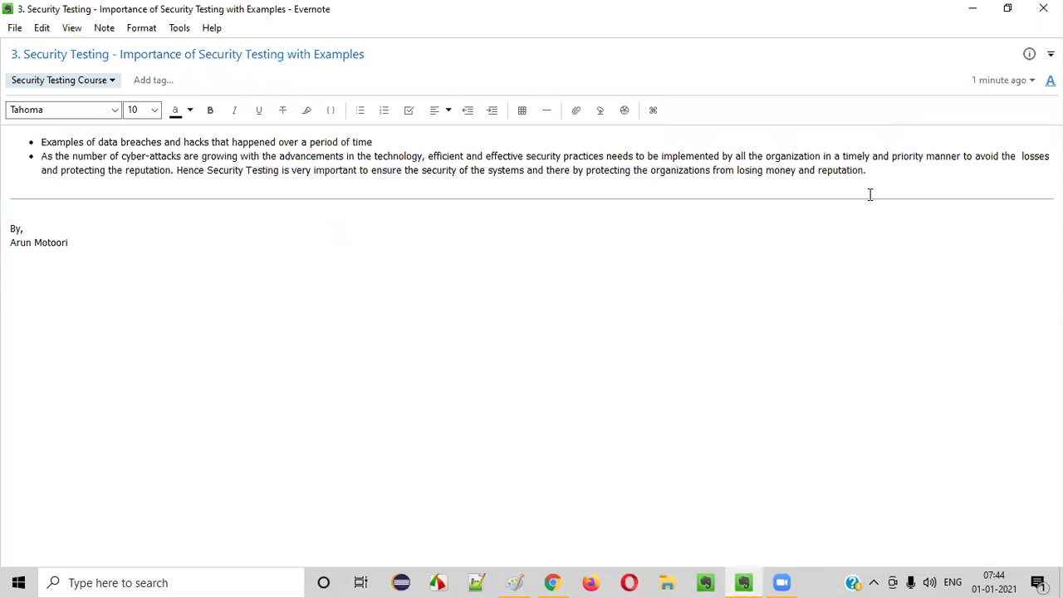
drag(880, 172, 42, 157)
click(409, 351)
Finish the reputation box in Paint, then highlight 'Importance of Security Testing' in the title.
click(514, 582)
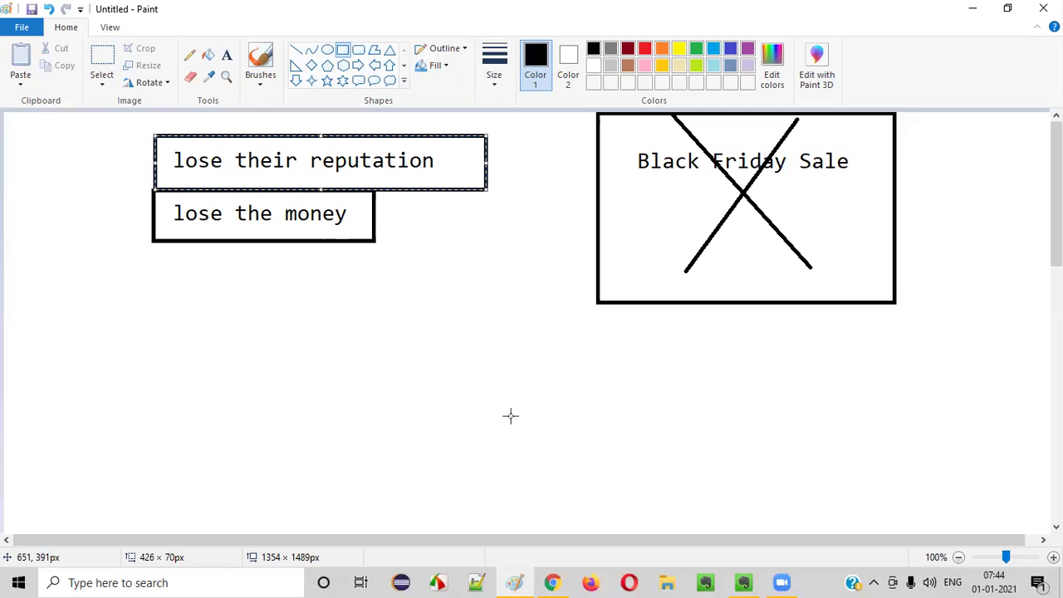
click(227, 55)
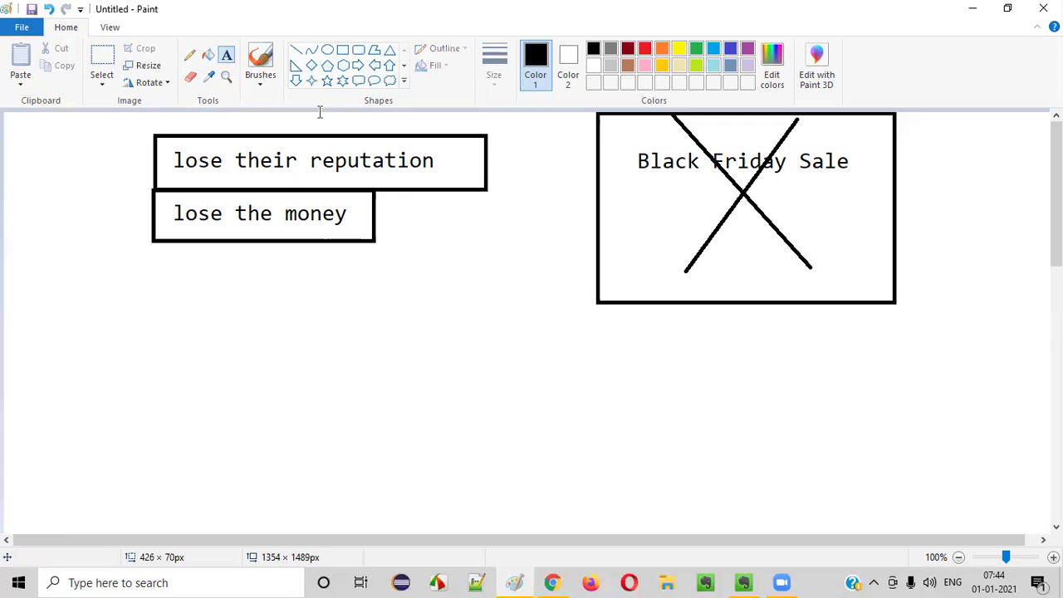
click(743, 582)
drag(121, 54, 286, 58)
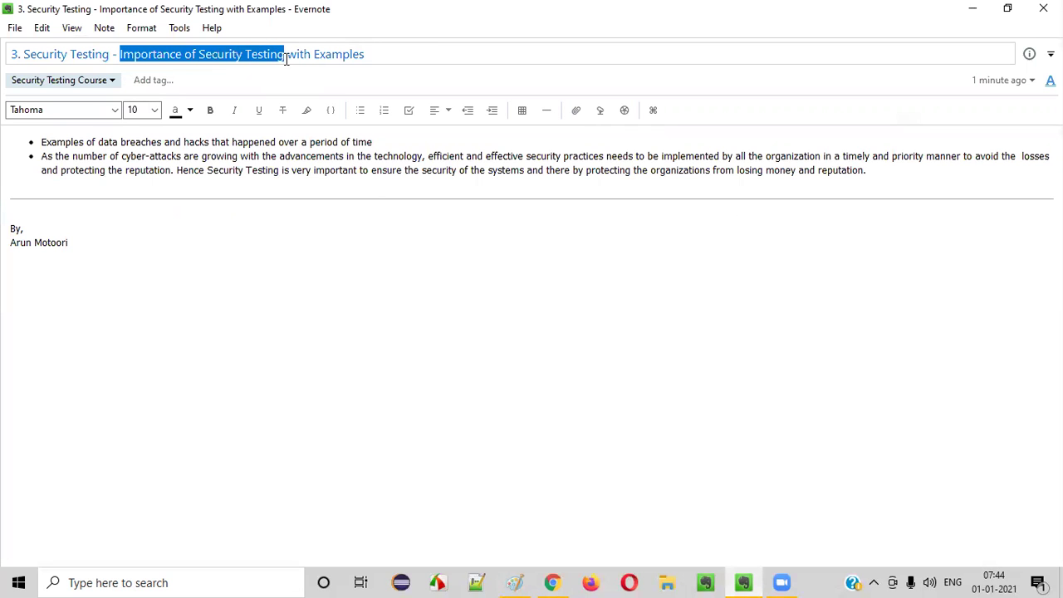
Scroll through the data breaches chart in Chrome, then minimize it for Evernote.
click(552, 582)
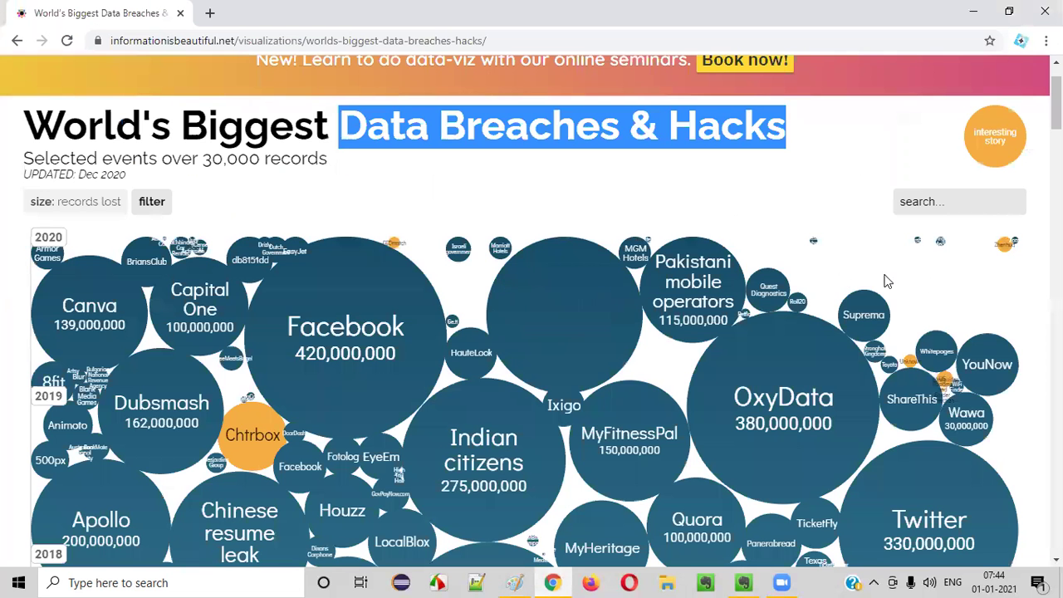
scroll(959, 276, down, 20)
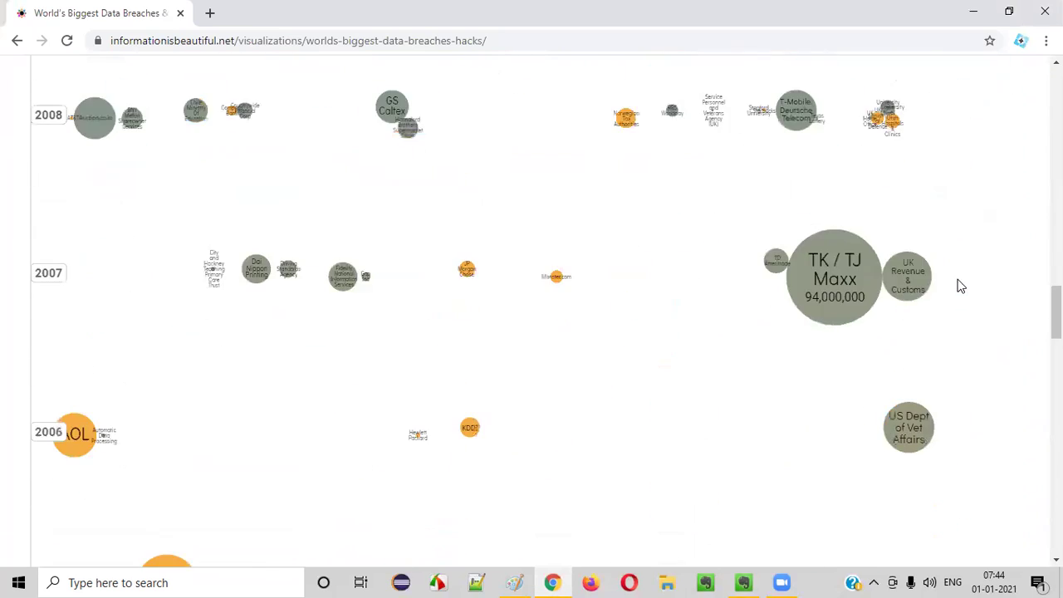
scroll(959, 286, up, 20)
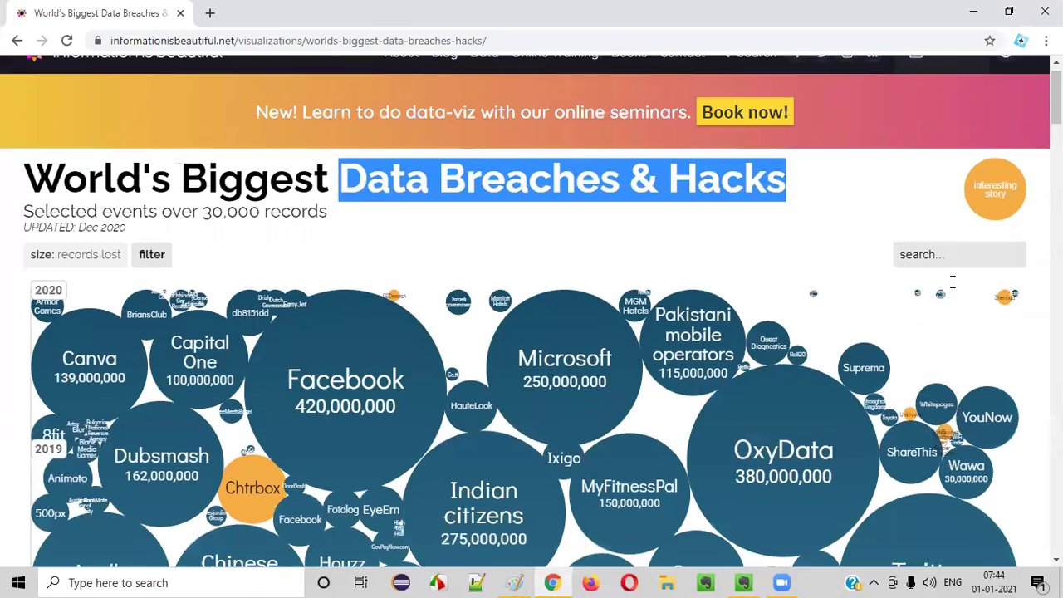
scroll(952, 282, up, 1)
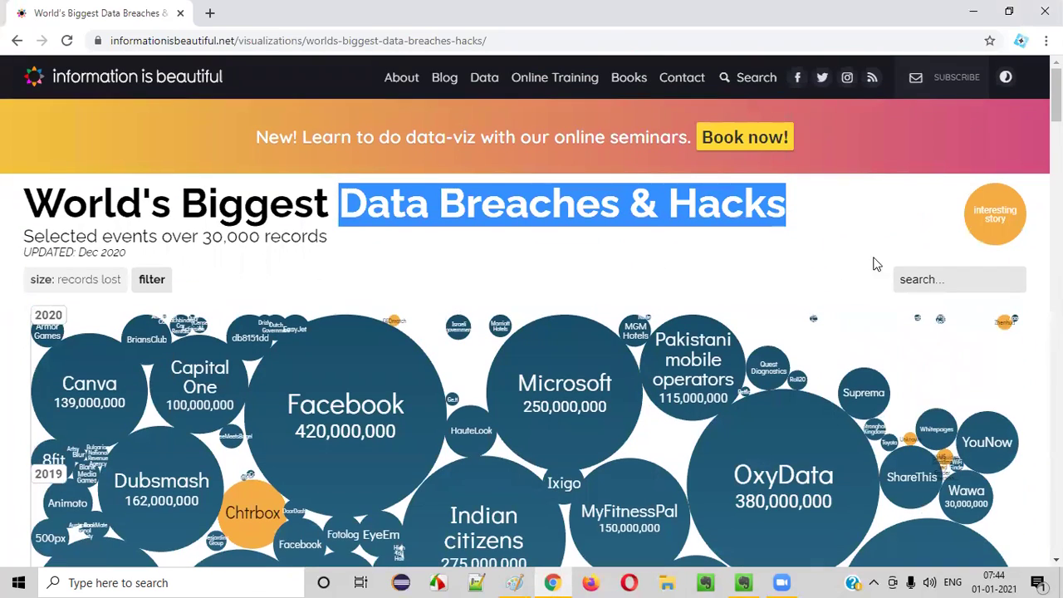
click(1045, 12)
click(736, 581)
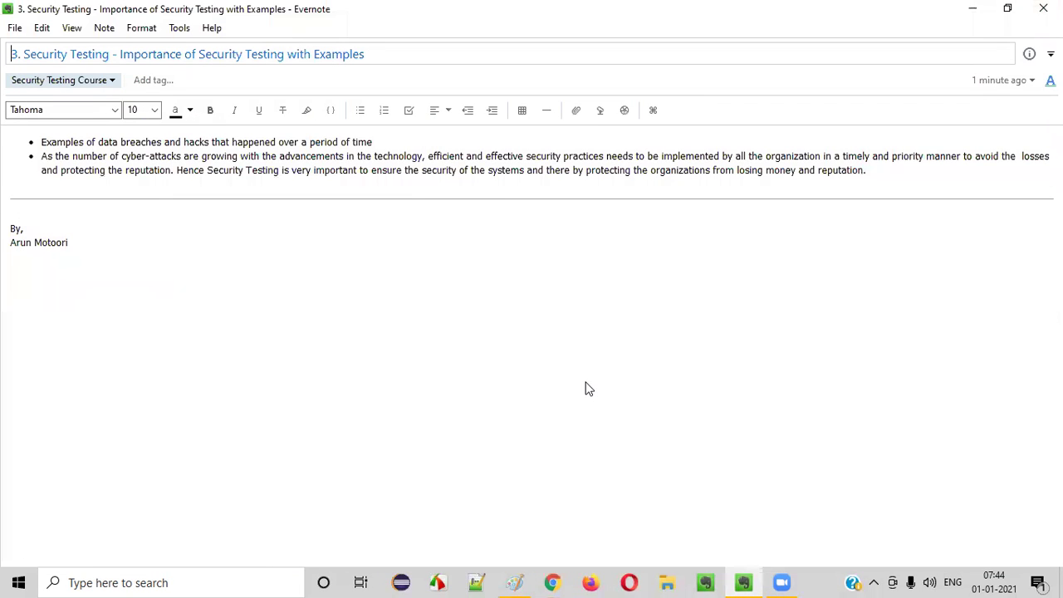